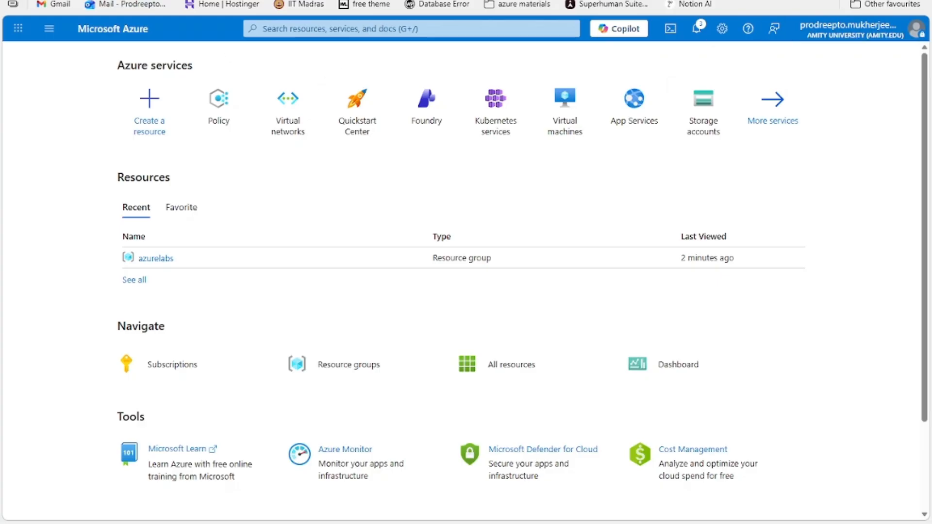
Step: Open a new browser tab and search the web for microsoft azure student free creds
{"action": "left_click", "coordinate": [233, 0]}
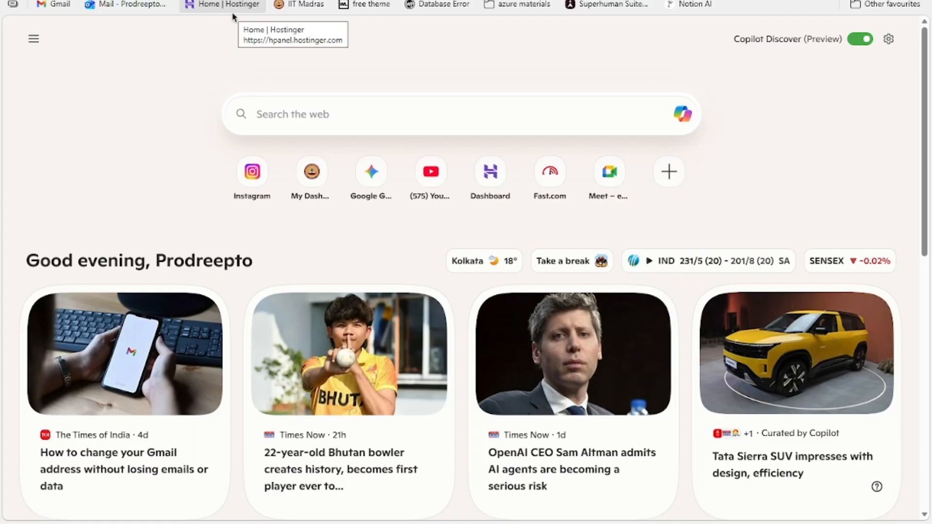
{"action": "type", "text": "microsoft"}
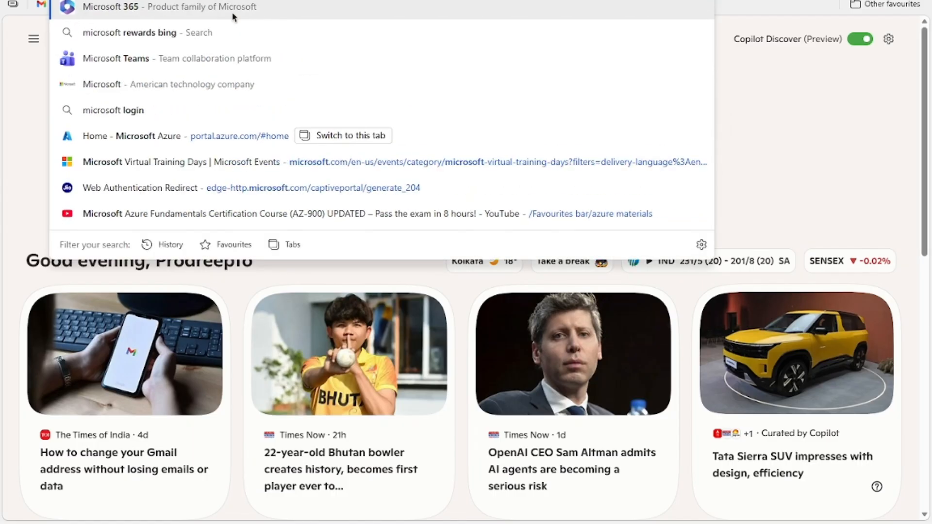
{"action": "type", "text": " az"}
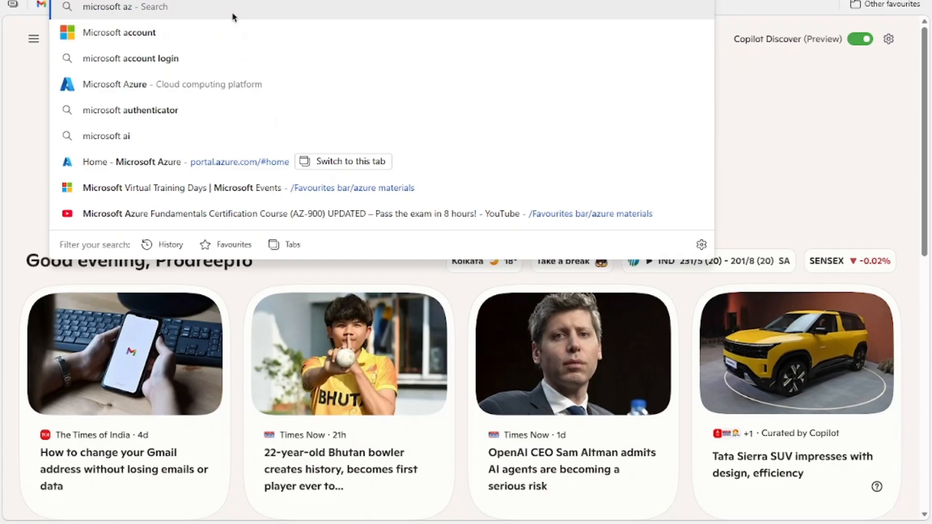
{"action": "type", "text": "ure student free"}
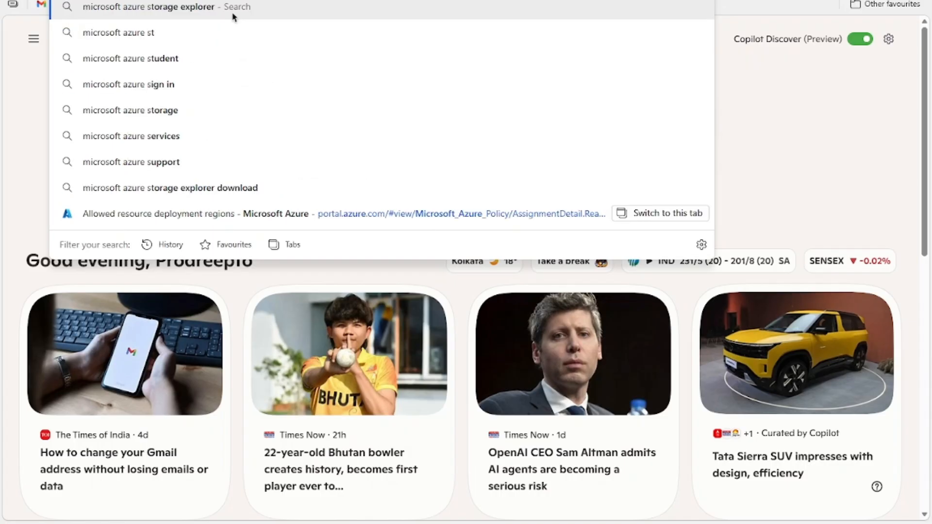
{"action": "type", "text": " creds"}
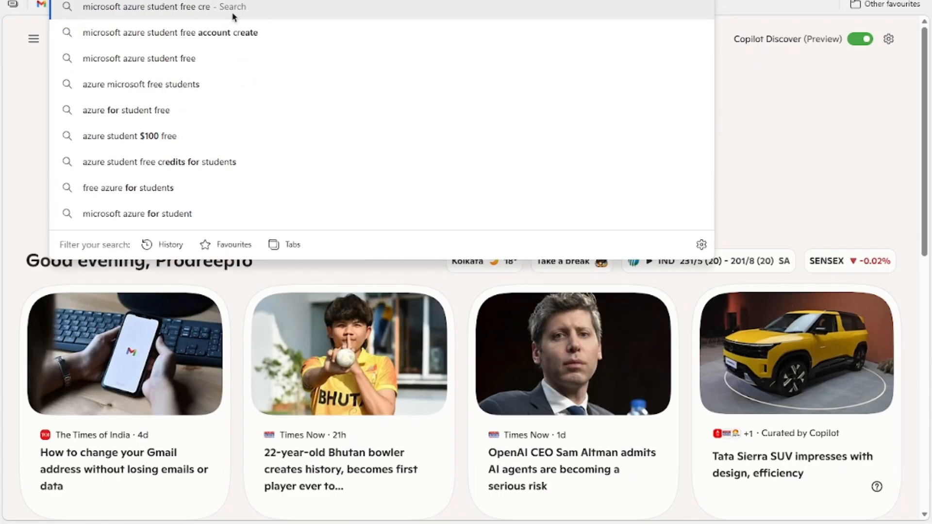
{"action": "key", "text": "Return"}
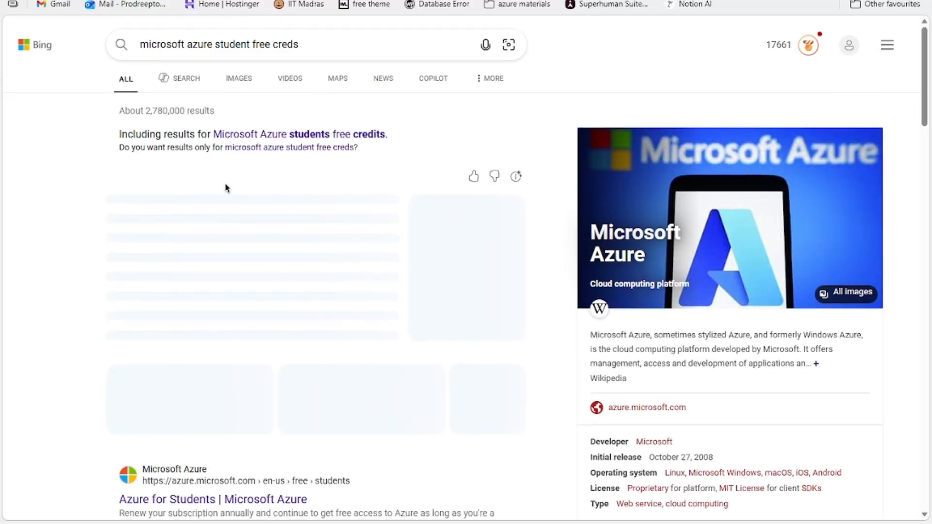
Step: Open the Azure for Students | Microsoft Azure page from the search results
{"action": "scroll", "coordinate": [226, 188], "scroll_direction": "down", "scroll_amount": 4}
{"action": "left_click", "coordinate": [270, 294]}
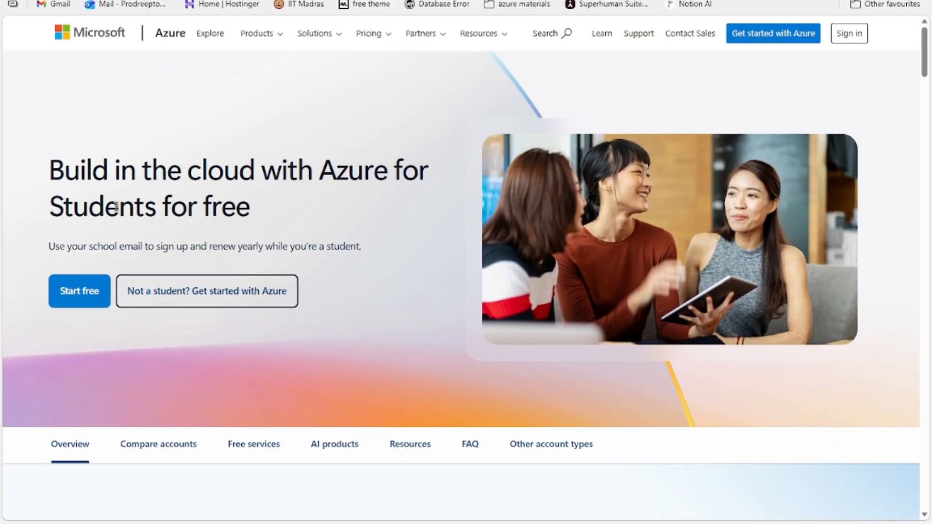
{"action": "left_click_drag", "start_coordinate": [52, 174], "coordinate": [252, 208]}
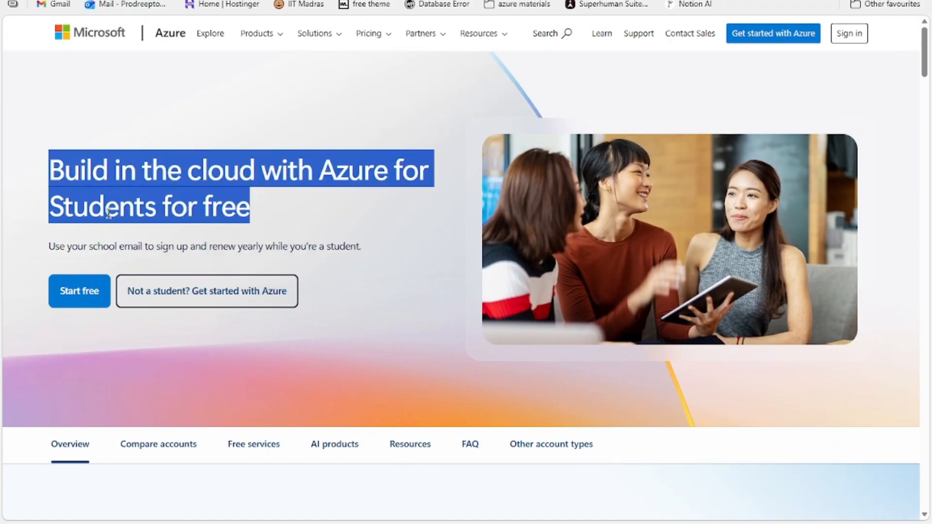
{"action": "left_click", "coordinate": [148, 201]}
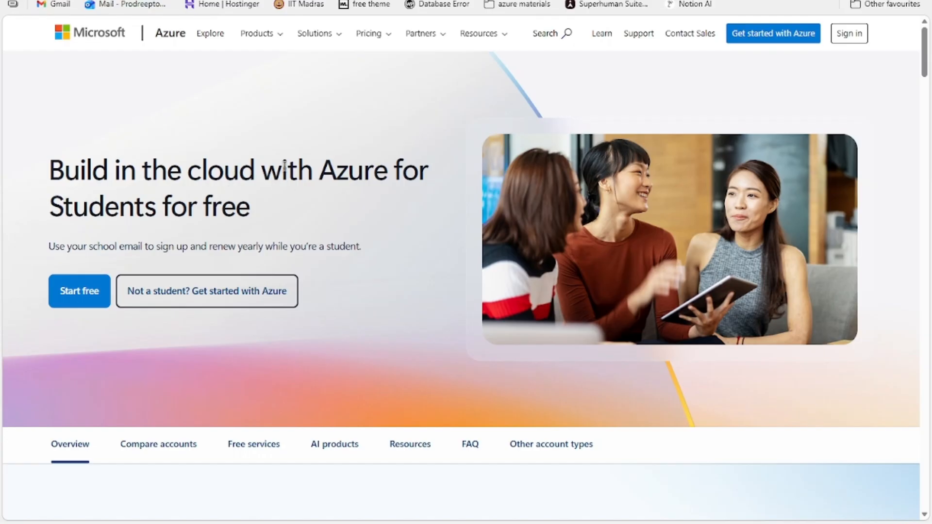
Step: Review the Azure for Students page, comparing the student account types and the $100 credit offer
{"action": "scroll", "coordinate": [287, 170], "scroll_direction": "down", "scroll_amount": 4}
{"action": "scroll", "coordinate": [306, 162], "scroll_direction": "up", "scroll_amount": 3}
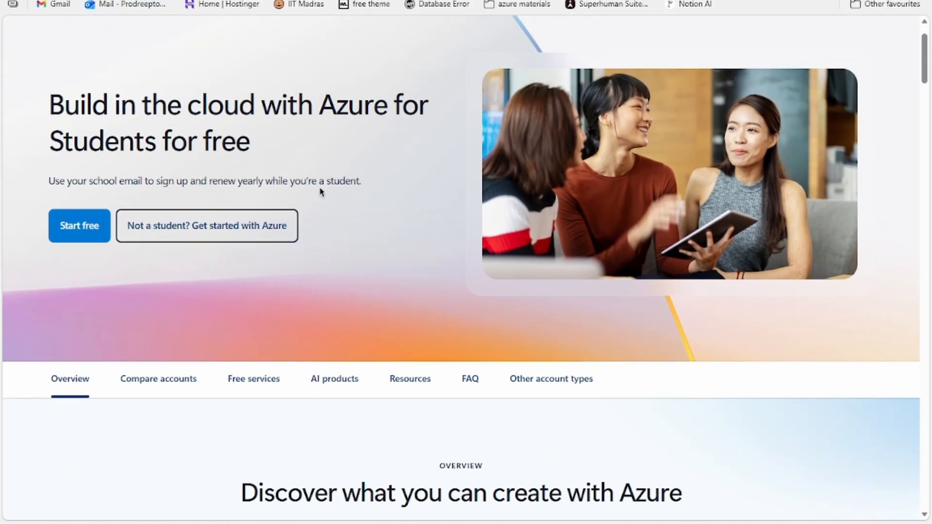
{"action": "scroll", "coordinate": [257, 192], "scroll_direction": "down", "scroll_amount": 2}
{"action": "scroll", "coordinate": [202, 192], "scroll_direction": "up", "scroll_amount": 2}
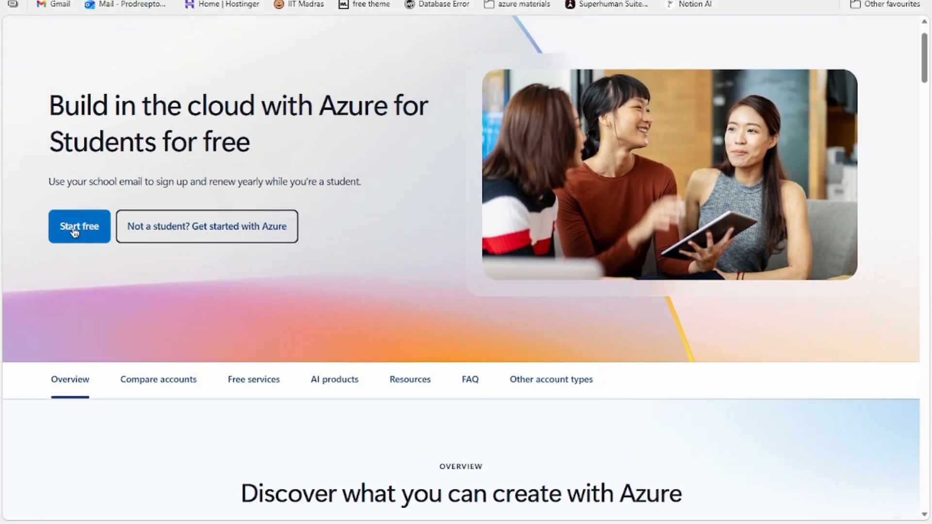
{"action": "scroll", "coordinate": [343, 146], "scroll_direction": "down", "scroll_amount": 15}
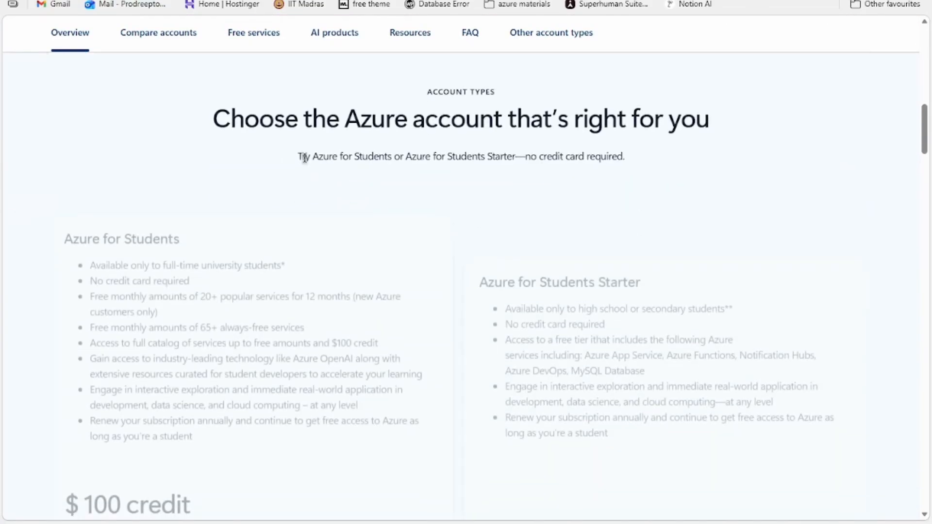
{"action": "scroll", "coordinate": [304, 158], "scroll_direction": "down", "scroll_amount": 1}
{"action": "scroll", "coordinate": [217, 214], "scroll_direction": "down", "scroll_amount": 2}
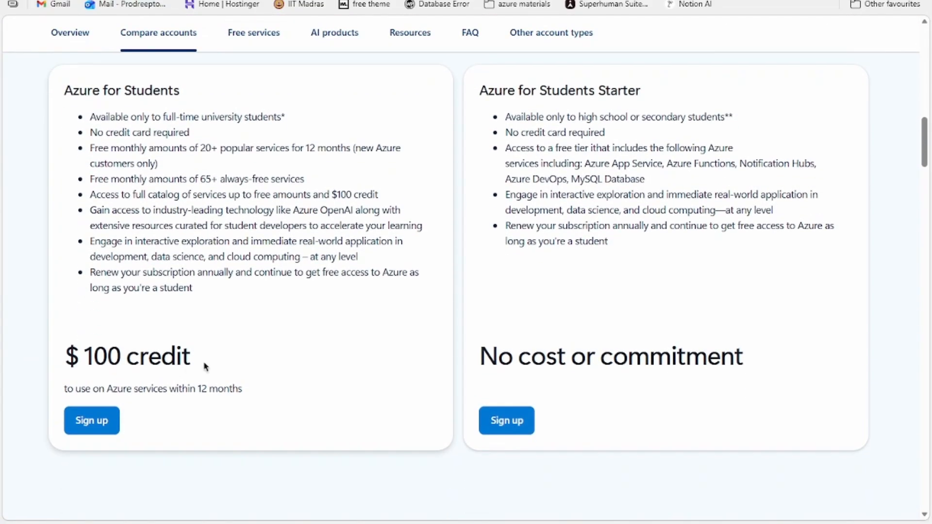
{"action": "triple_click", "coordinate": [199, 354]}
{"action": "left_click", "coordinate": [205, 358]}
{"action": "left_click_drag", "start_coordinate": [84, 357], "coordinate": [115, 363]}
{"action": "left_click", "coordinate": [243, 371]}
{"action": "left_click_drag", "start_coordinate": [272, 390], "coordinate": [65, 350]}
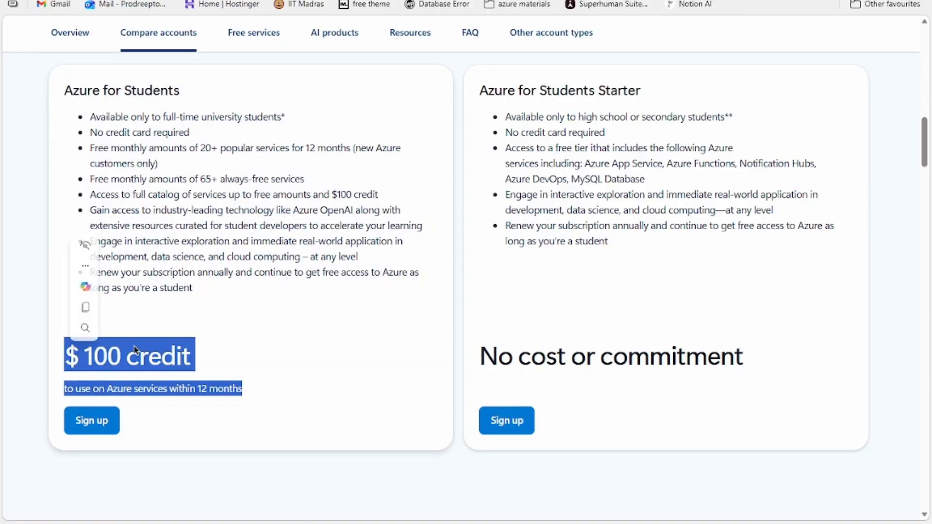
{"action": "left_click", "coordinate": [272, 362]}
{"action": "scroll", "coordinate": [216, 338], "scroll_direction": "up", "scroll_amount": 10}
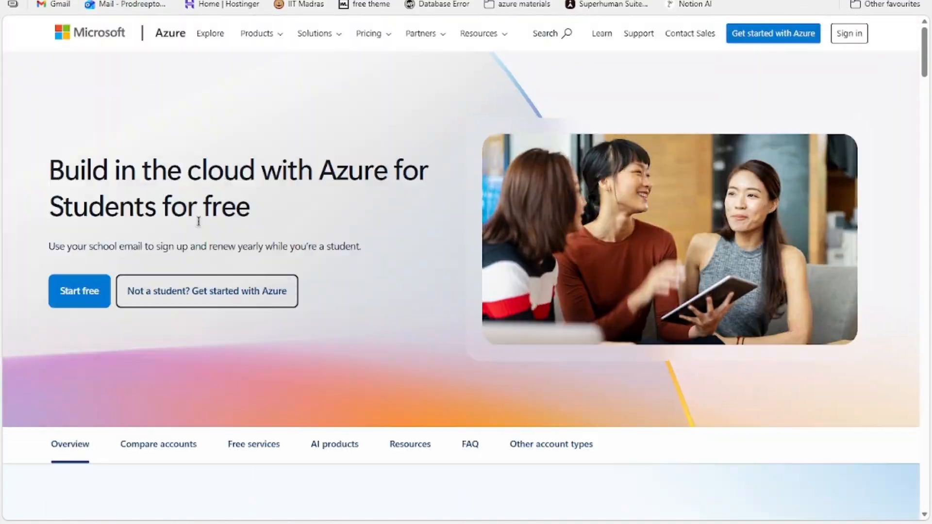
{"action": "scroll", "coordinate": [243, 235], "scroll_direction": "down", "scroll_amount": 10}
{"action": "scroll", "coordinate": [304, 246], "scroll_direction": "up", "scroll_amount": 10}
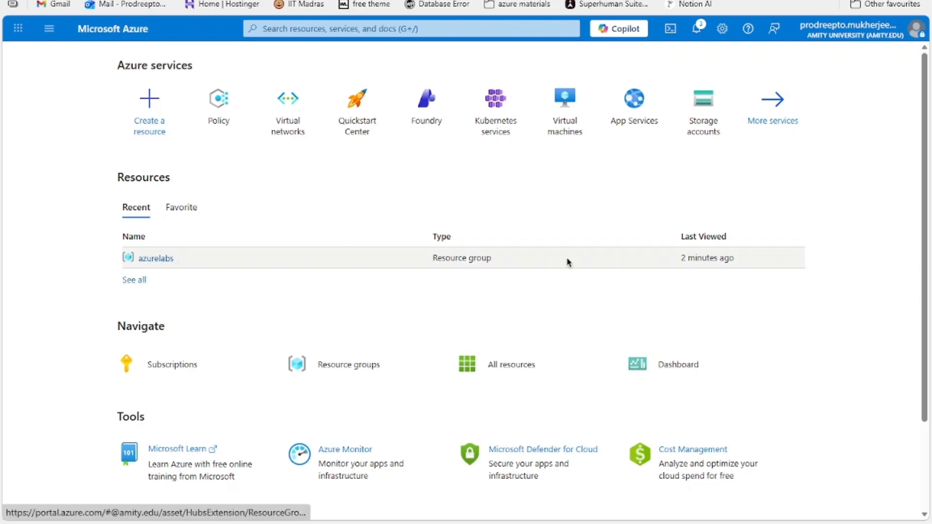
Step: Open the azurelabs resource group to inspect its contents and return to the portal home
{"action": "left_click", "coordinate": [154, 262]}
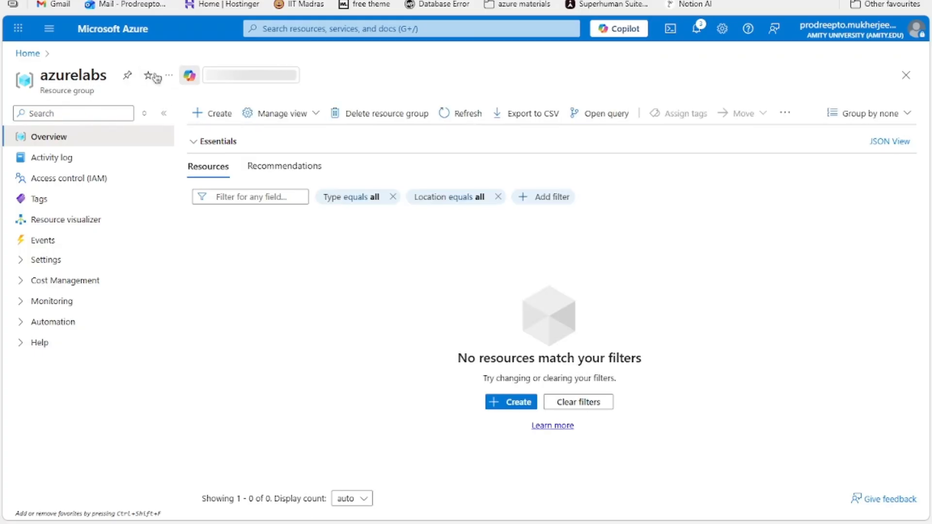
{"action": "left_click", "coordinate": [110, 29]}
Step: From Create a resource, search for virtual network and open the Virtual networks service
{"action": "left_click", "coordinate": [145, 121]}
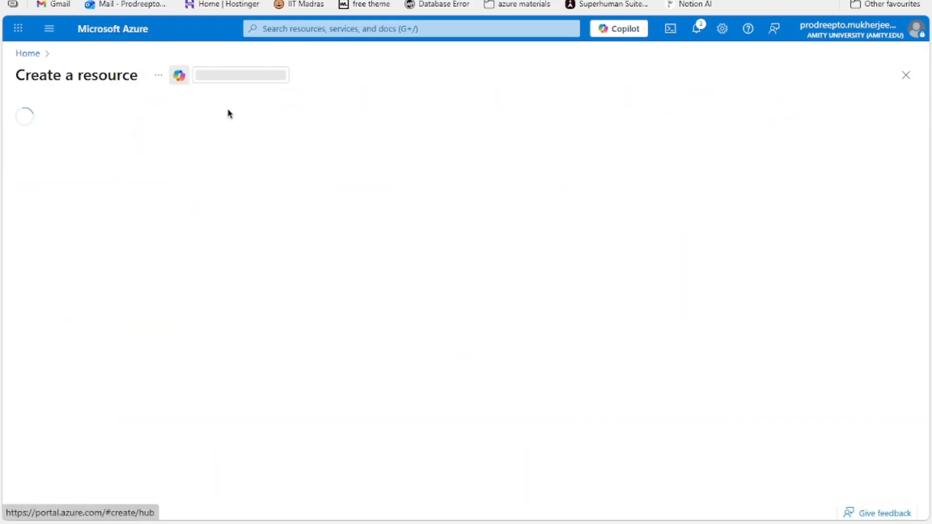
{"action": "left_click", "coordinate": [237, 119]}
{"action": "type", "text": "vnet"}
{"action": "type", "text": "irtual n"}
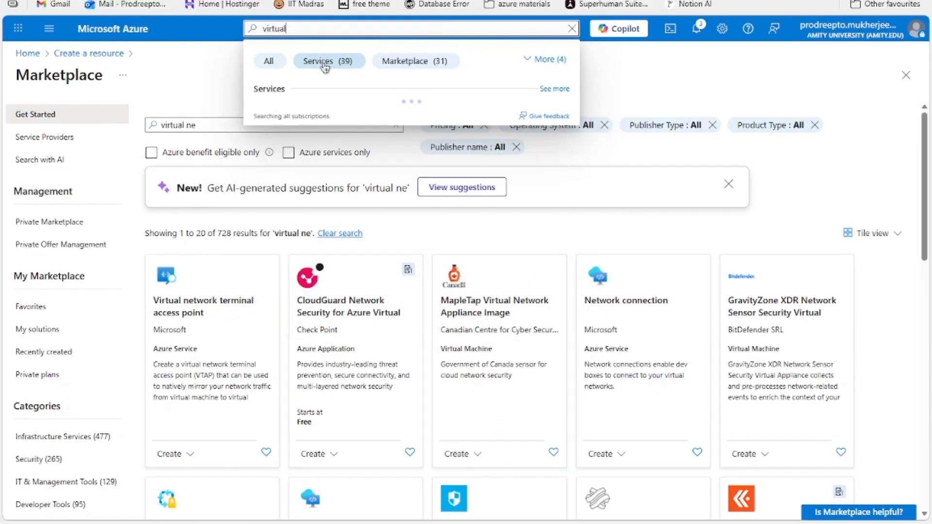
{"action": "left_click", "coordinate": [312, 115]}
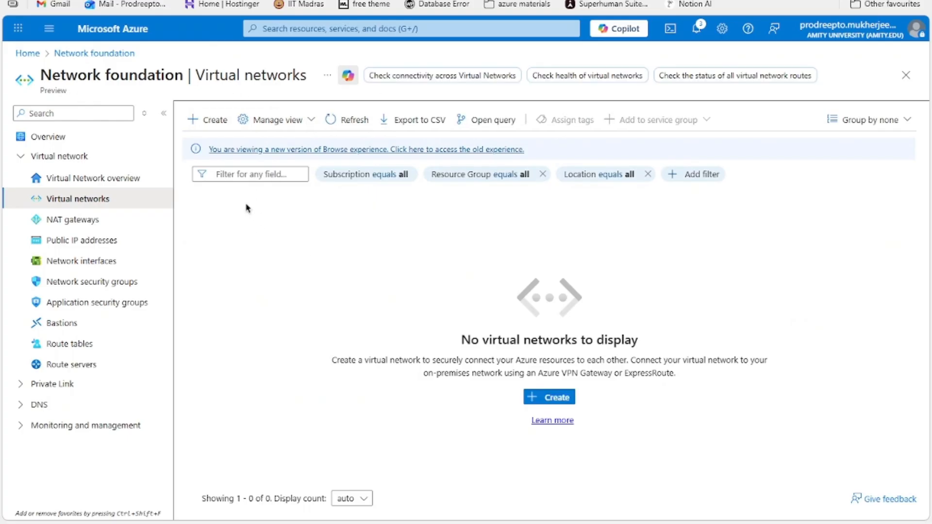
Step: Start creating a virtual network in the Azure for Students subscription and azurelabs resource group
{"action": "left_click", "coordinate": [545, 397]}
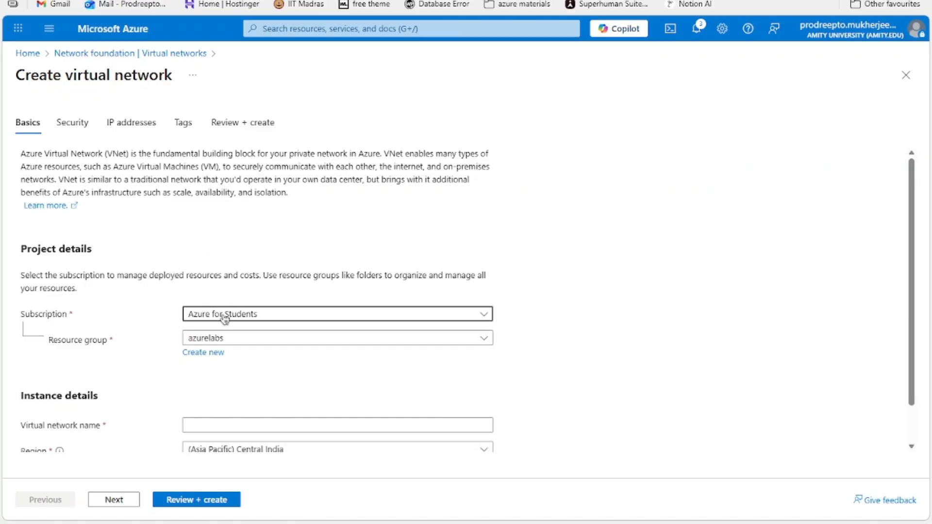
{"action": "scroll", "coordinate": [189, 286], "scroll_direction": "down", "scroll_amount": 1}
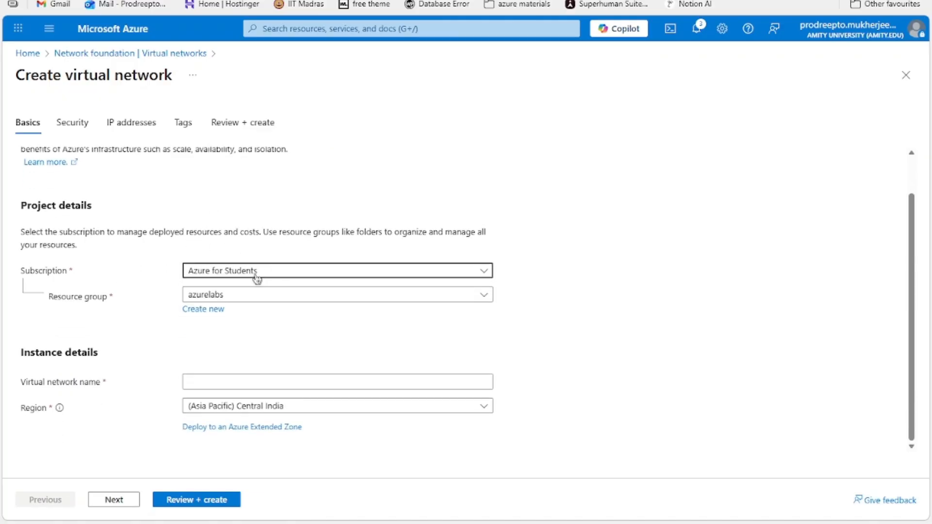
{"action": "left_click", "coordinate": [214, 299]}
{"action": "left_click", "coordinate": [190, 297]}
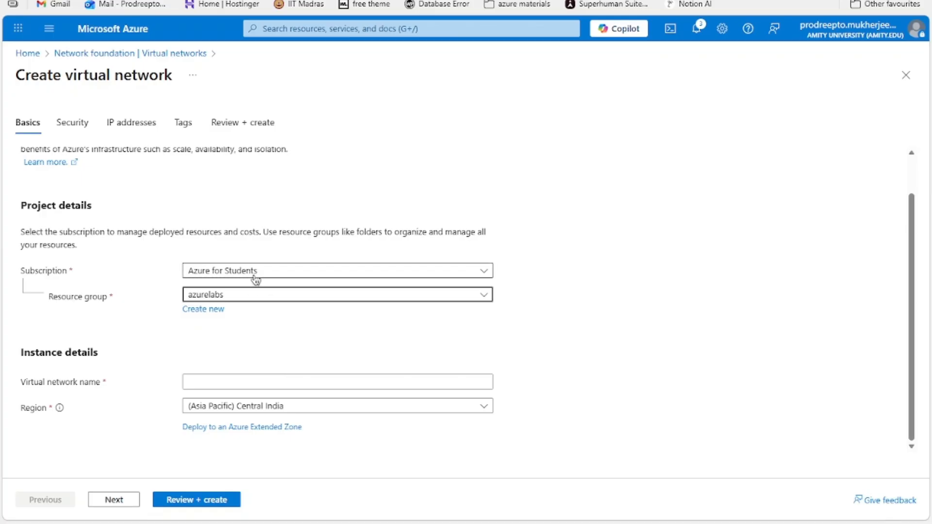
Step: Name the virtual network azure-nic-forlabs
{"action": "left_click", "coordinate": [225, 378]}
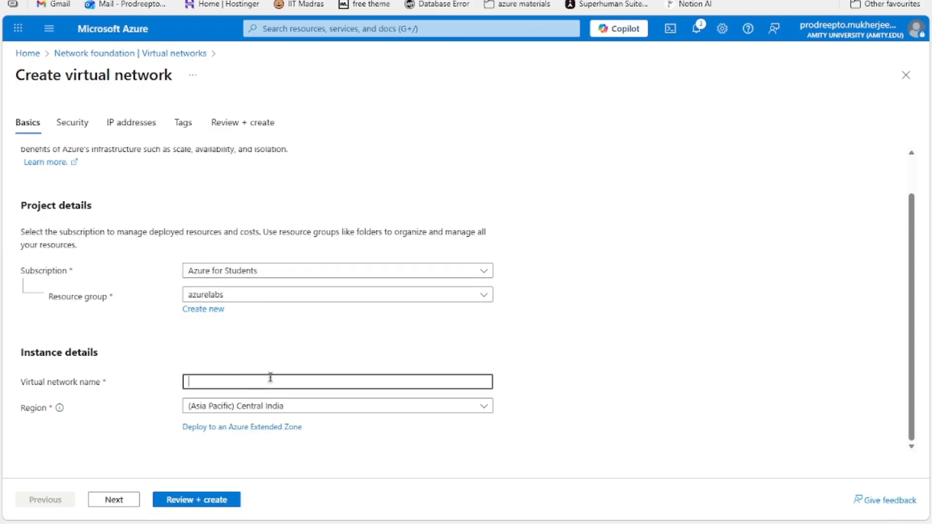
{"action": "type", "text": "azure-nic-forlabs"}
{"action": "left_click", "coordinate": [616, 373]}
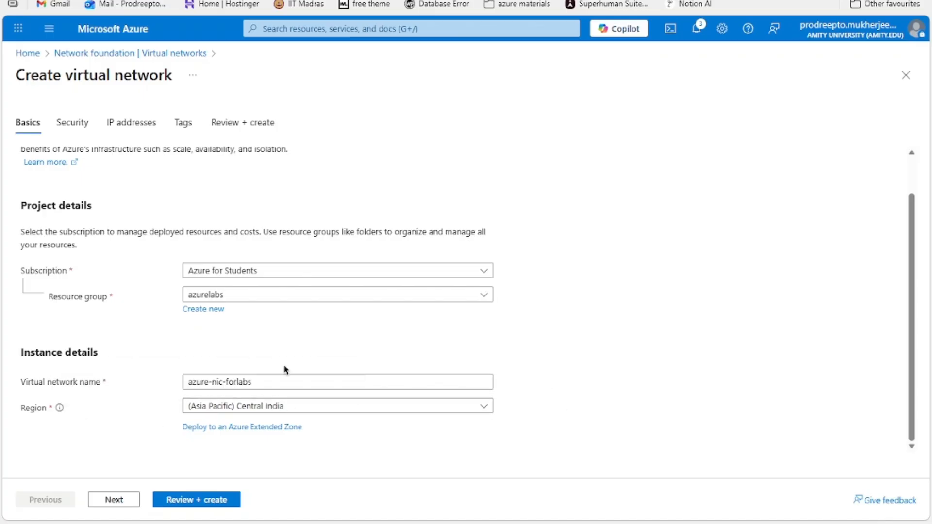
Step: Run Review + create to validate the virtual network settings in the Central India region
{"action": "left_click_drag", "start_coordinate": [121, 297], "coordinate": [26, 299]}
{"action": "left_click", "coordinate": [480, 359]}
{"action": "left_click", "coordinate": [185, 500]}
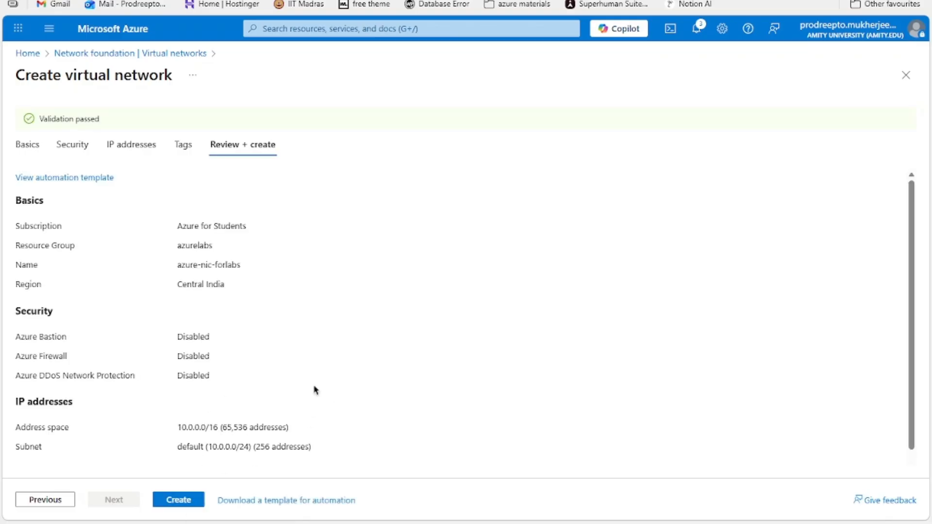
Step: Try to create the virtual network from the review page
{"action": "left_click_drag", "start_coordinate": [43, 118], "coordinate": [95, 125]}
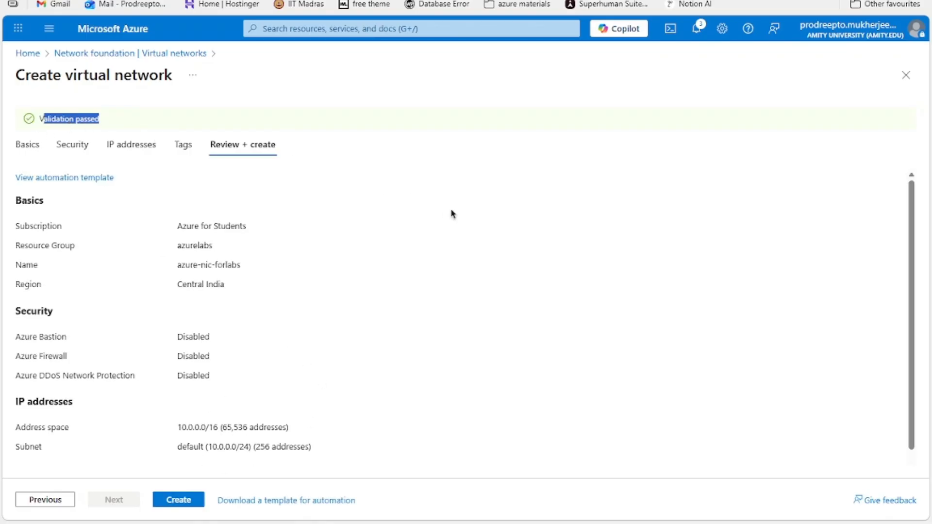
{"action": "left_click", "coordinate": [488, 189]}
{"action": "scroll", "coordinate": [303, 225], "scroll_direction": "down", "scroll_amount": 1}
{"action": "left_click", "coordinate": [188, 500]}
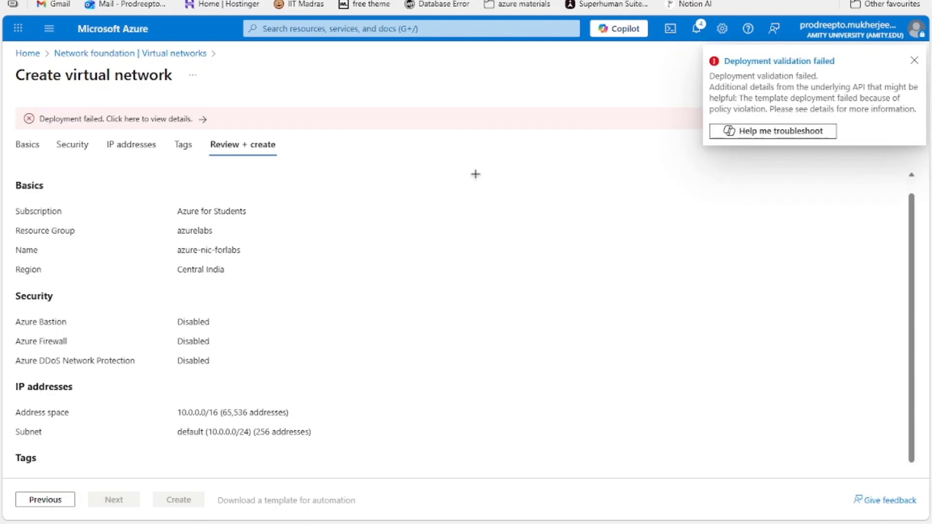
Step: Capture a screenshot of the deployment validation failed notification
{"action": "key", "text": "super+shift+s"}
{"action": "left_click_drag", "start_coordinate": [695, 25], "coordinate": [928, 204]}
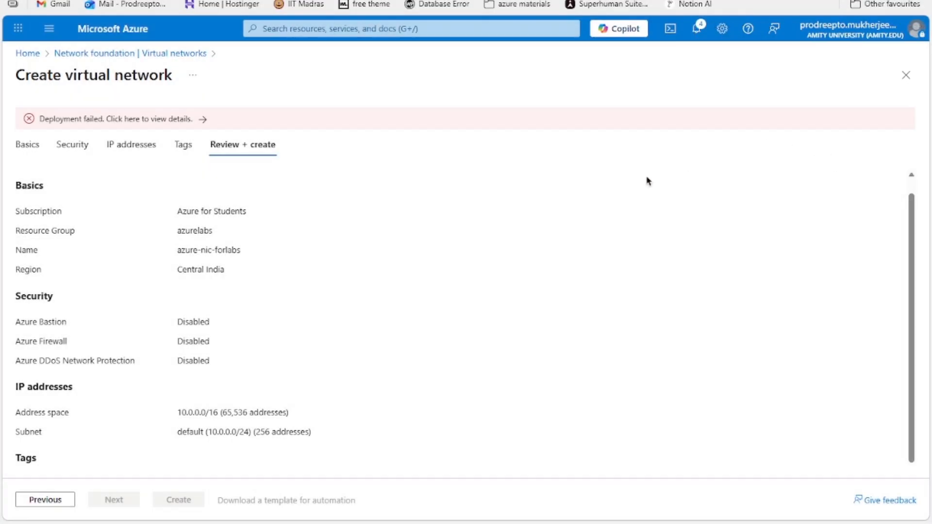
{"action": "mouse_move", "coordinate": [334, 493]}
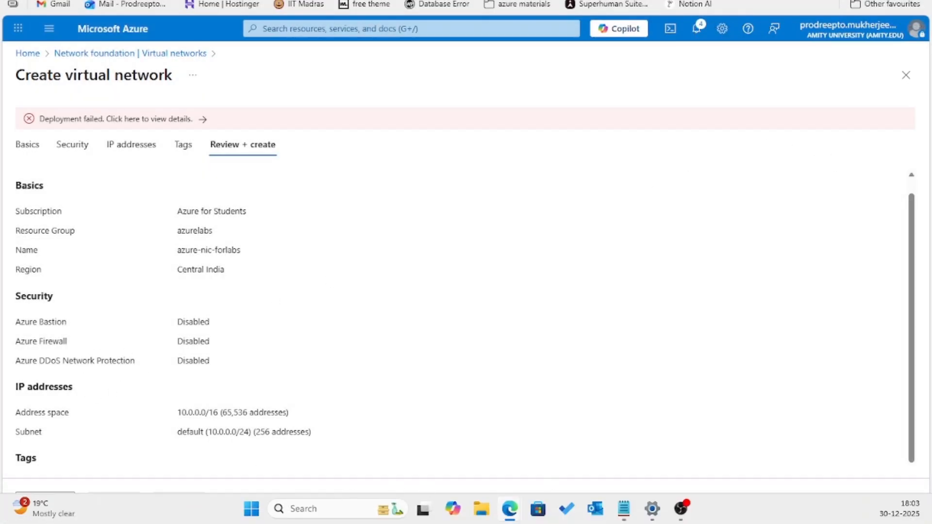
{"action": "left_click_drag", "start_coordinate": [0, 1], "coordinate": [347, 5]}
{"action": "scroll", "coordinate": [456, 256], "scroll_direction": "up", "scroll_amount": 5}
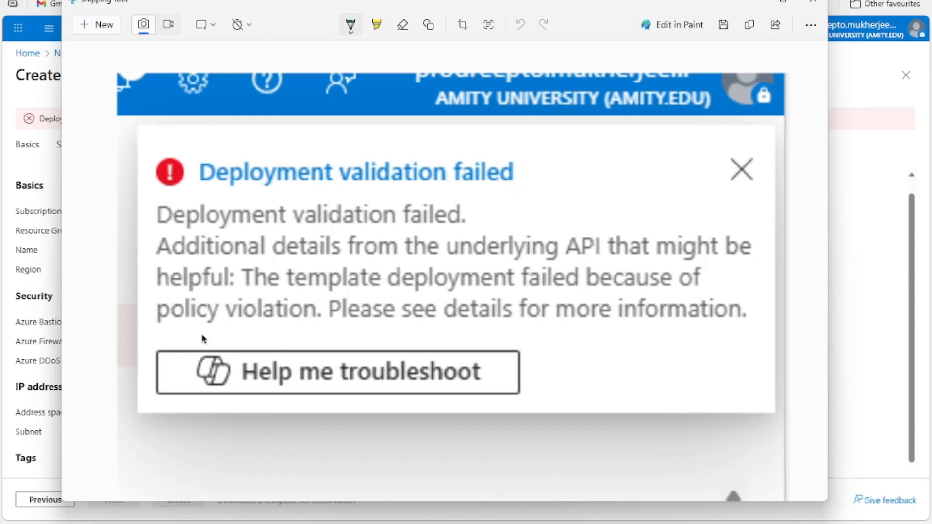
Step: Circle the policy violation text in the Snipping Tool capture with the pen, then close the Snipping Tool
{"action": "mouse_move", "coordinate": [335, 279]}
{"action": "left_mouse_down"}
{"action": "mouse_move", "coordinate": [188, 290]}
{"action": "mouse_move", "coordinate": [332, 291]}
{"action": "mouse_move", "coordinate": [99, 299]}
{"action": "left_mouse_up"}
{"action": "left_click_drag", "start_coordinate": [335, 333], "coordinate": [351, 344]}
{"action": "mouse_move", "coordinate": [447, 193]}
{"action": "left_mouse_down"}
{"action": "mouse_move", "coordinate": [463, 190]}
{"action": "mouse_move", "coordinate": [446, 245]}
{"action": "left_mouse_up"}
{"action": "left_click_drag", "start_coordinate": [487, 184], "coordinate": [503, 263]}
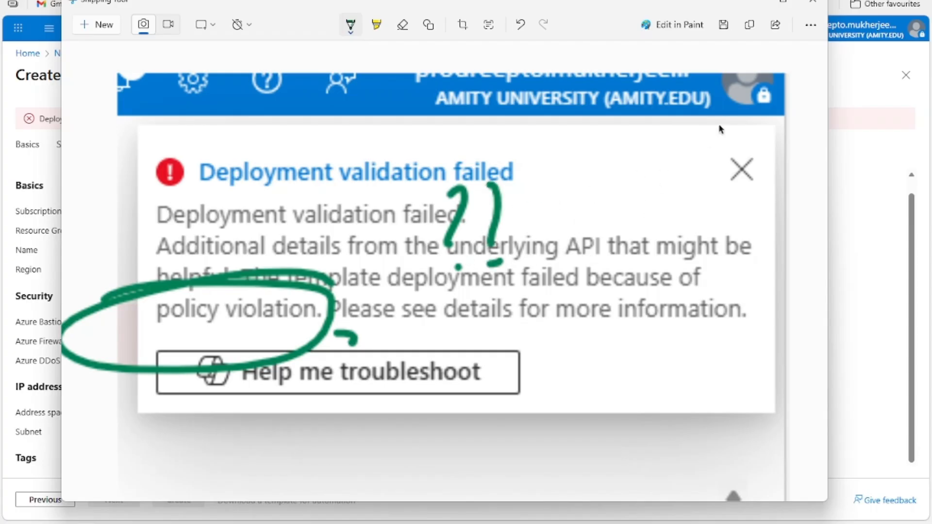
{"action": "left_click", "coordinate": [753, 5]}
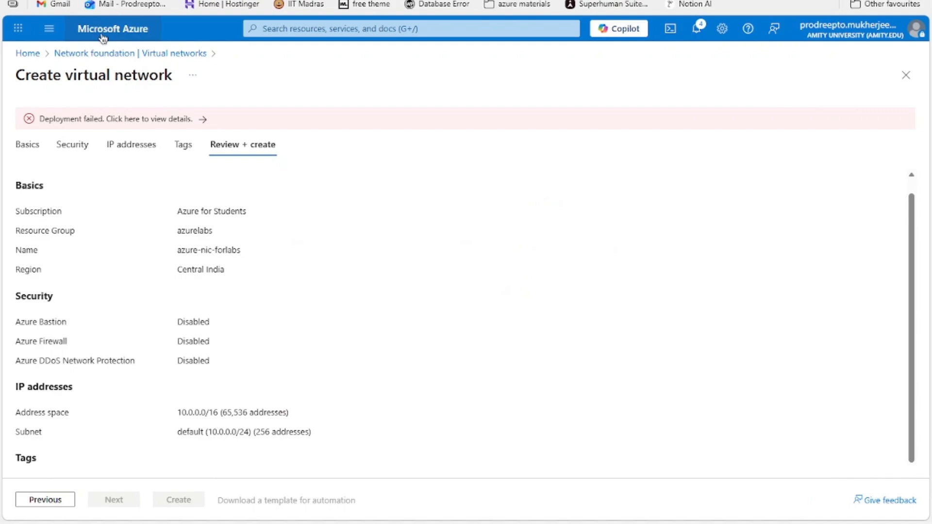
Step: Return to the portal home and open the azurelabs resource group
{"action": "left_click", "coordinate": [103, 30]}
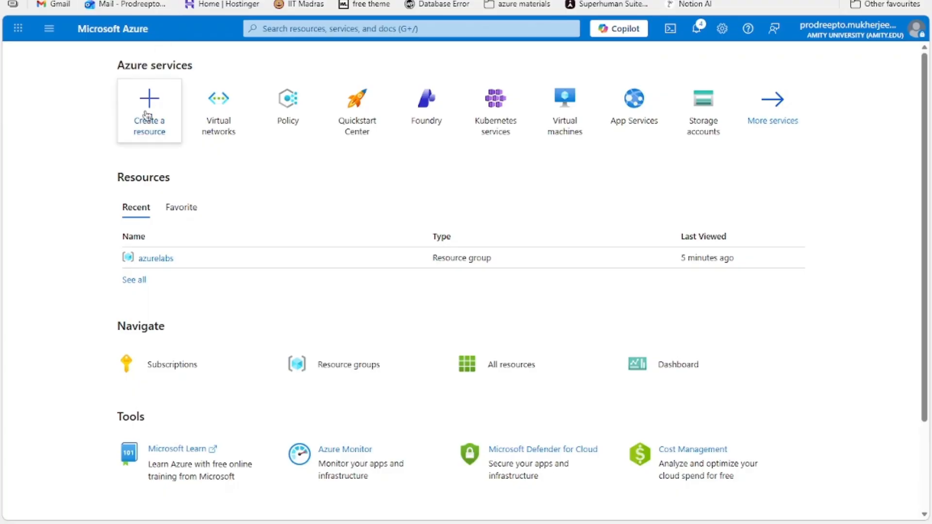
{"action": "left_click", "coordinate": [156, 259]}
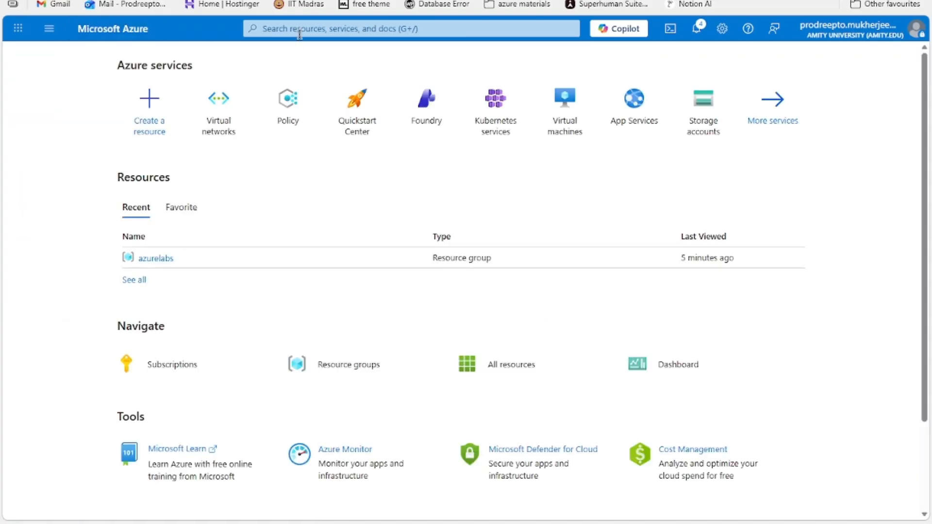
Step: Open Azure Policy from the portal search and go to its Assignments page
{"action": "left_click", "coordinate": [299, 32]}
{"action": "type", "text": "policy"}
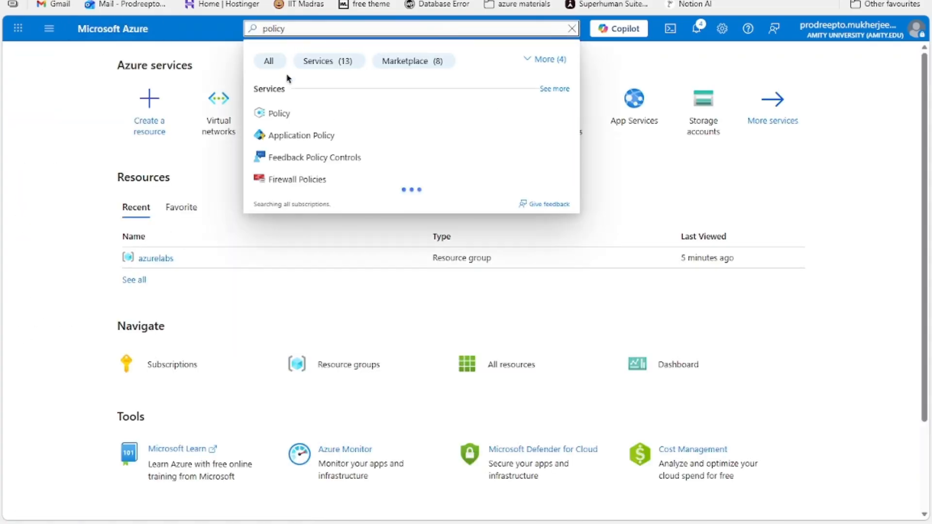
{"action": "left_click", "coordinate": [279, 113]}
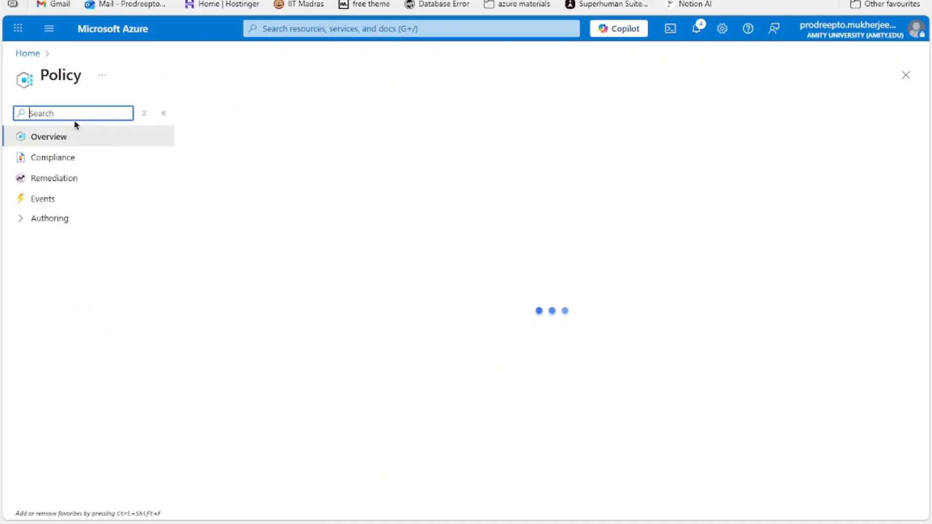
{"action": "left_click", "coordinate": [19, 115]}
{"action": "type", "text": "a"}
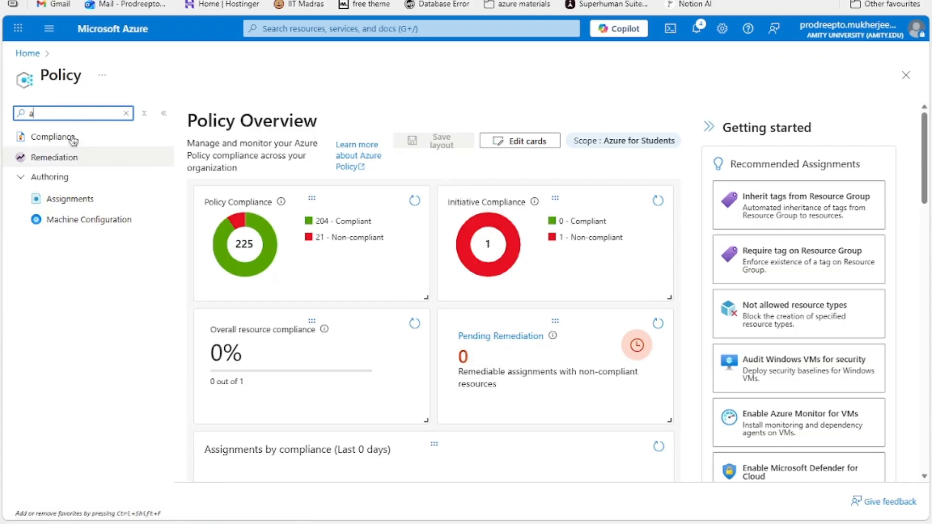
{"action": "left_click", "coordinate": [65, 205]}
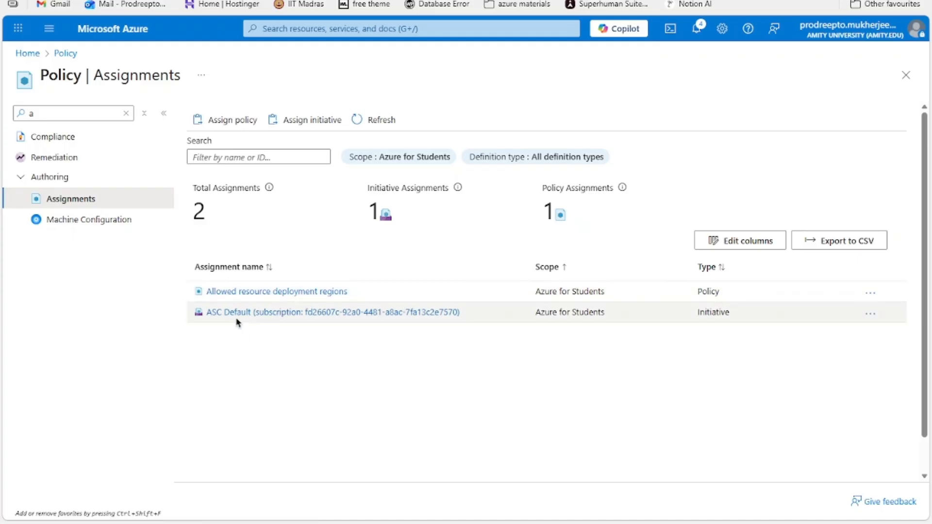
Step: Open the Allowed resource deployment regions assignment and copy its allowed locations parameter value
{"action": "left_click_drag", "start_coordinate": [228, 345], "coordinate": [284, 350]}
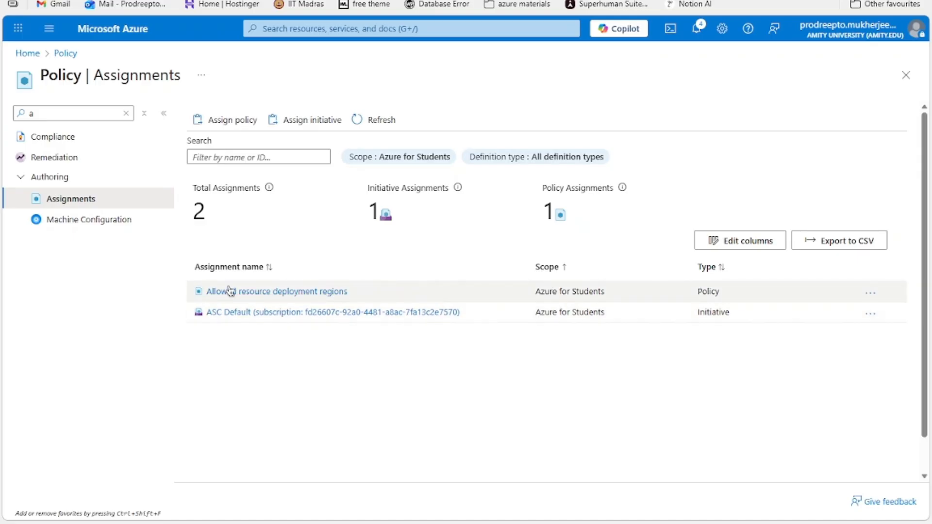
{"action": "left_click", "coordinate": [276, 292]}
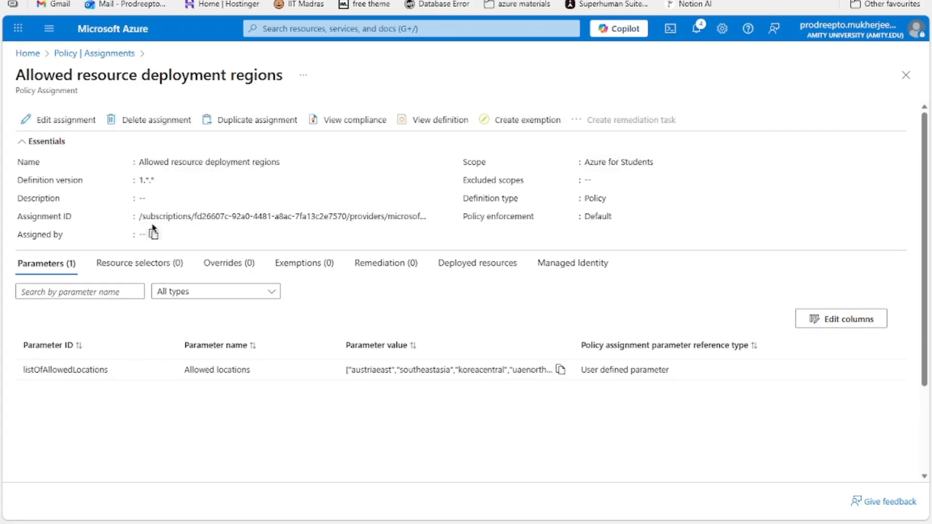
{"action": "left_click_drag", "start_coordinate": [20, 375], "coordinate": [252, 373]}
{"action": "left_click", "coordinate": [388, 371]}
Step: Paste the allowed locations list into a new Notepad document and select it
{"action": "left_click_drag", "start_coordinate": [570, 78], "coordinate": [591, 45]}
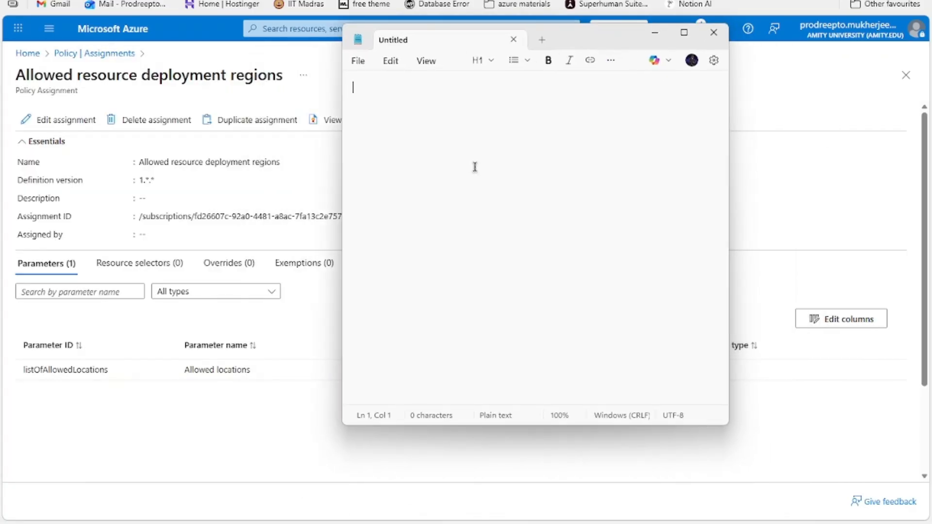
{"action": "type", "text": "[\"austriaeast\",\"southeastasia\",\"koreacentral\",\"uaenorth\",\"malaysiawest\"]"}
{"action": "scroll", "coordinate": [518, 187], "scroll_direction": "up", "scroll_amount": 15}
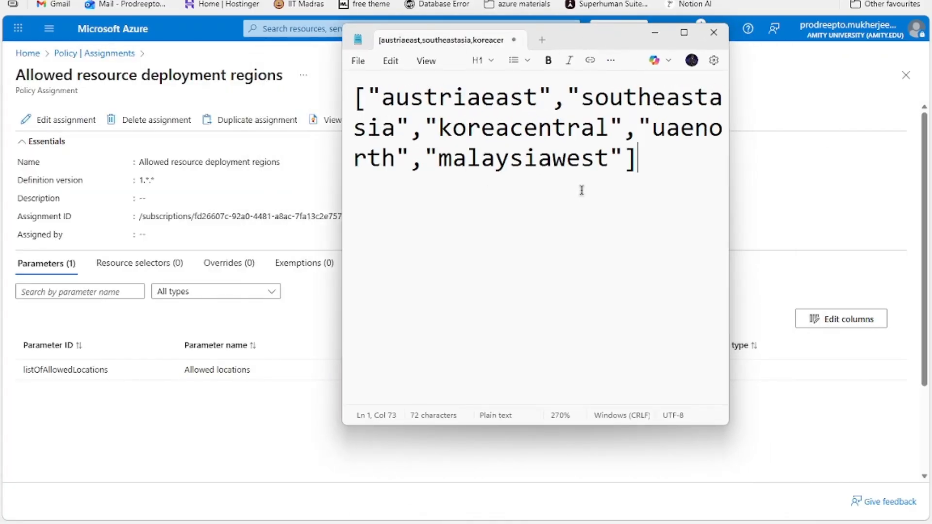
{"action": "left_click_drag", "start_coordinate": [530, 152], "coordinate": [360, 84]}
{"action": "left_click", "coordinate": [534, 164]}
{"action": "left_click_drag", "start_coordinate": [535, 164], "coordinate": [333, 83]}
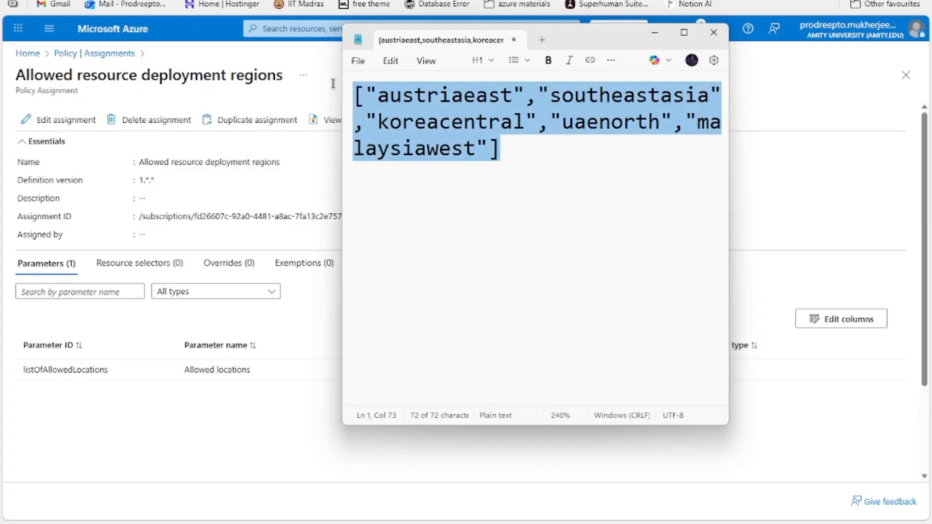
Step: Add the notes india, us and different on separate lines below the pasted list
{"action": "left_click", "coordinate": [566, 179]}
{"action": "key", "text": "Return"}
{"action": "key", "text": "Return"}
{"action": "key", "text": "Return"}
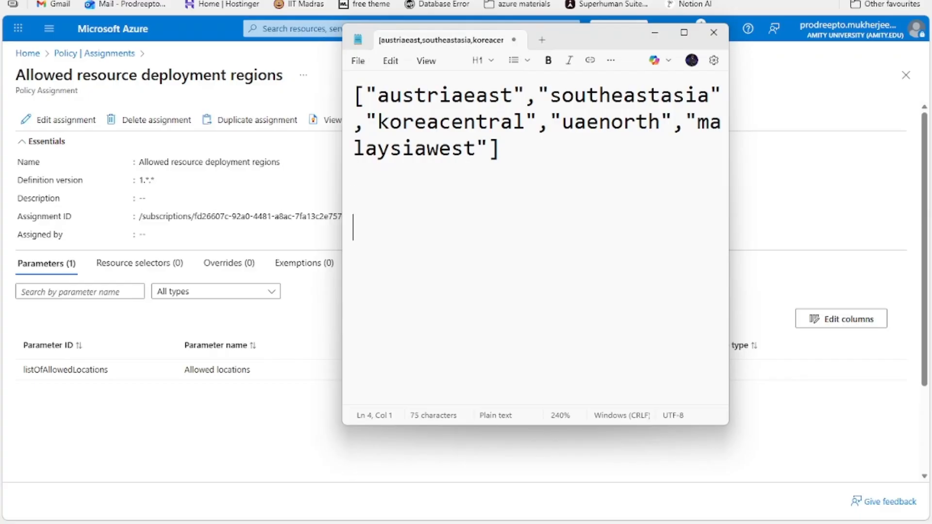
{"action": "type", "text": "india"}
{"action": "key", "text": "Return"}
{"action": "type", "text": "us  "}
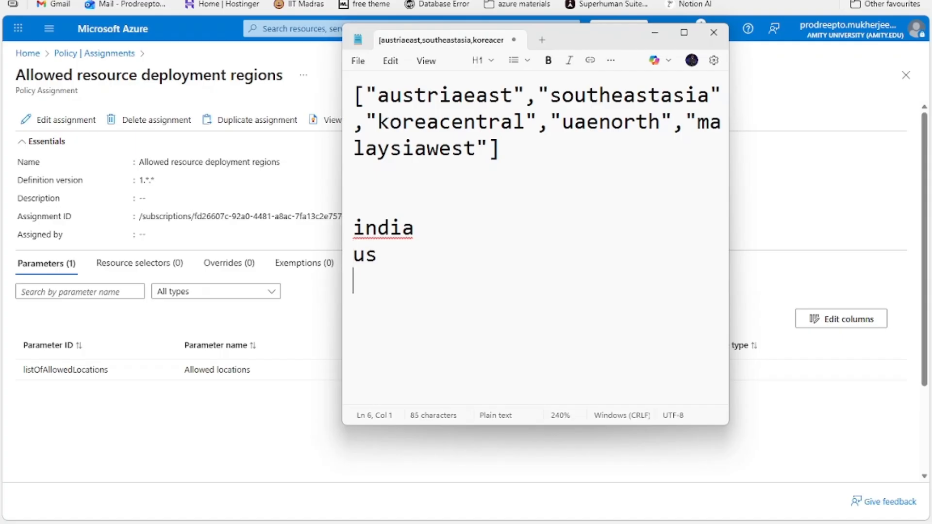
{"action": "type", "text": "different"}
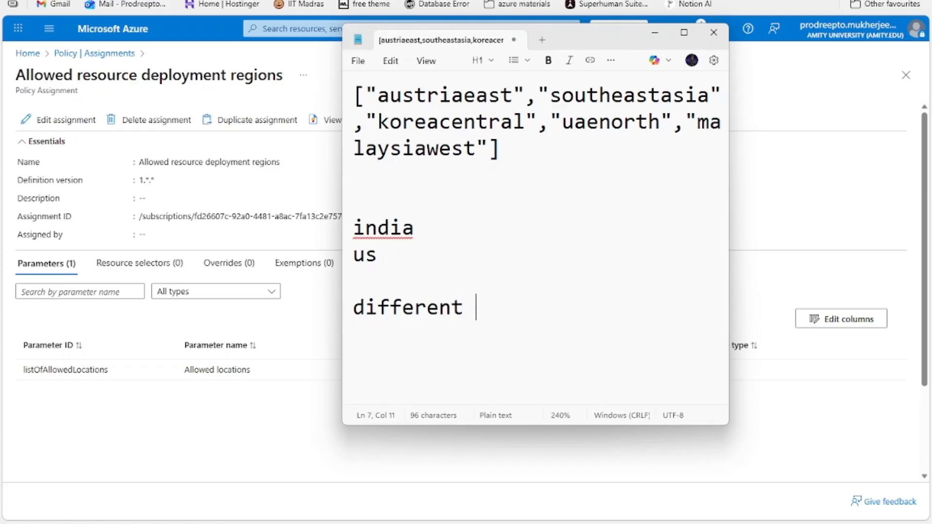
Step: Highlight uaenorth in the Notepad list of allowed regions and return to the portal
{"action": "left_click", "coordinate": [109, 439]}
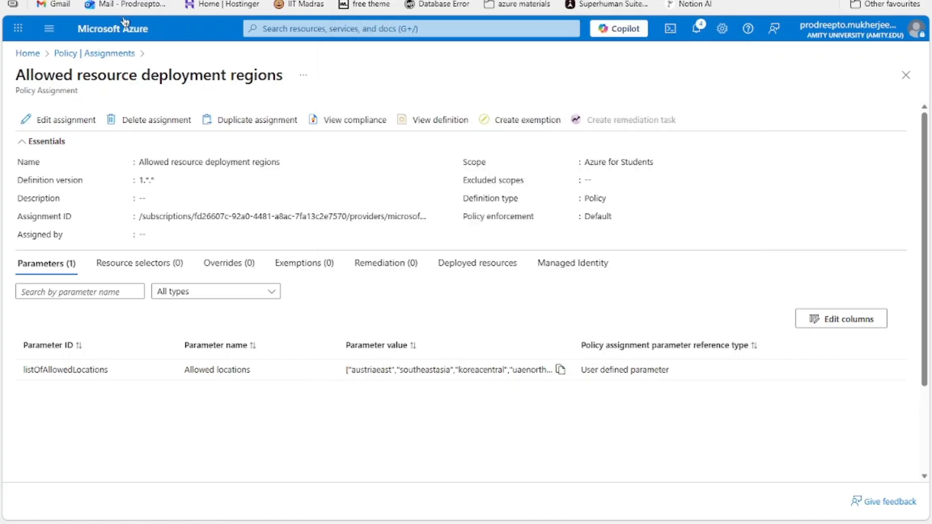
{"action": "left_click_drag", "start_coordinate": [23, 73], "coordinate": [246, 89]}
{"action": "left_click", "coordinate": [235, 76]}
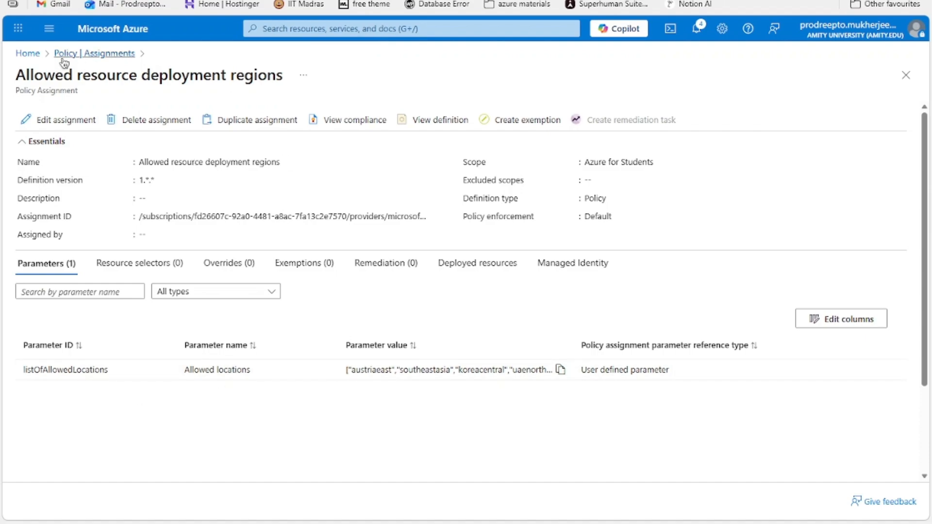
{"action": "key", "text": "alt+Tab"}
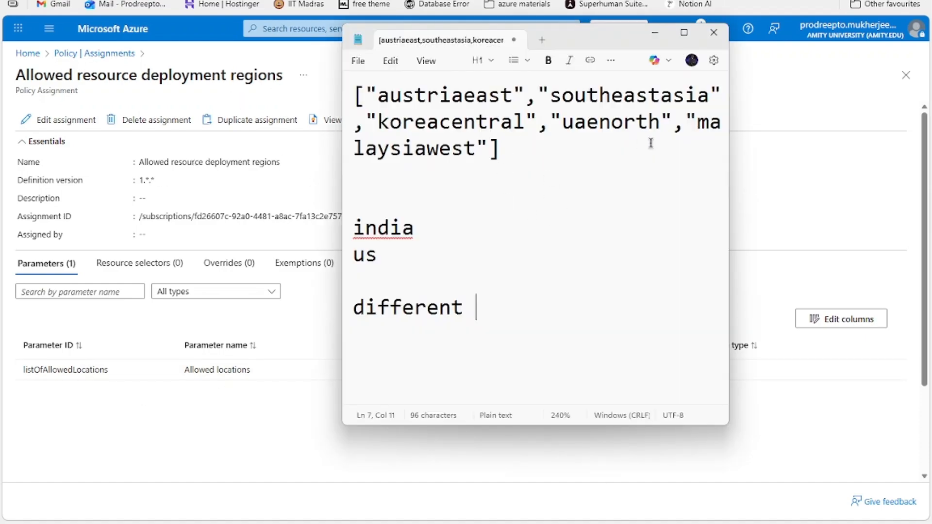
{"action": "double_click", "coordinate": [603, 136]}
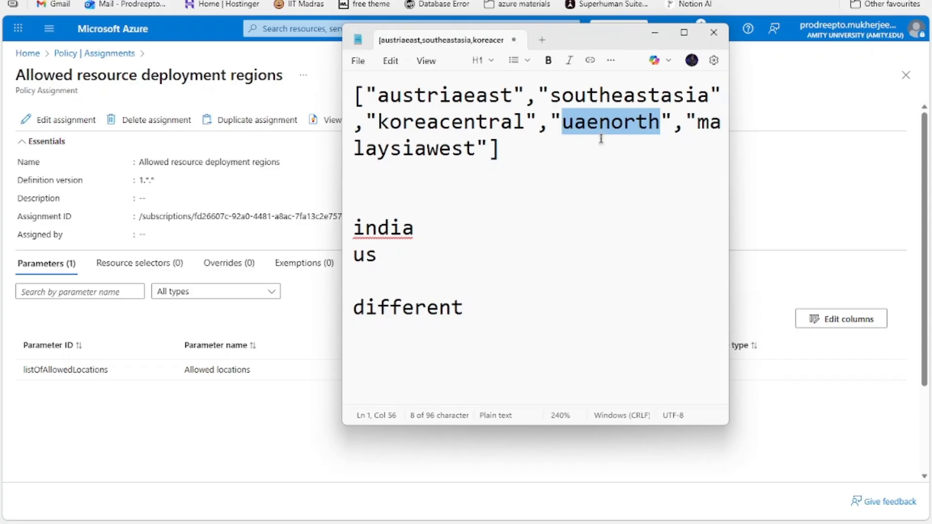
{"action": "key", "text": "alt+Tab"}
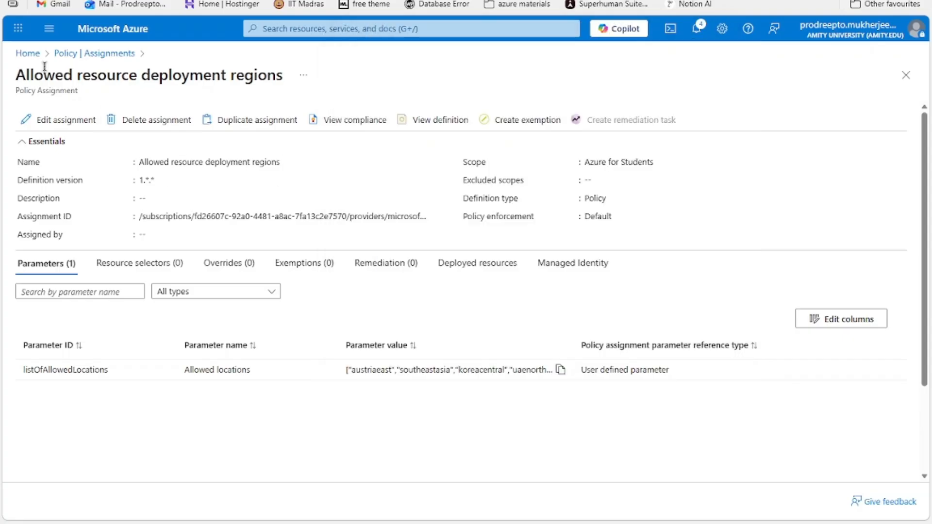
Step: Search Create a resource for resource group and dismiss the Search with AI popup
{"action": "left_click", "coordinate": [117, 31]}
{"action": "left_click", "coordinate": [149, 121]}
{"action": "left_click", "coordinate": [242, 119]}
{"action": "type", "text": "reso"}
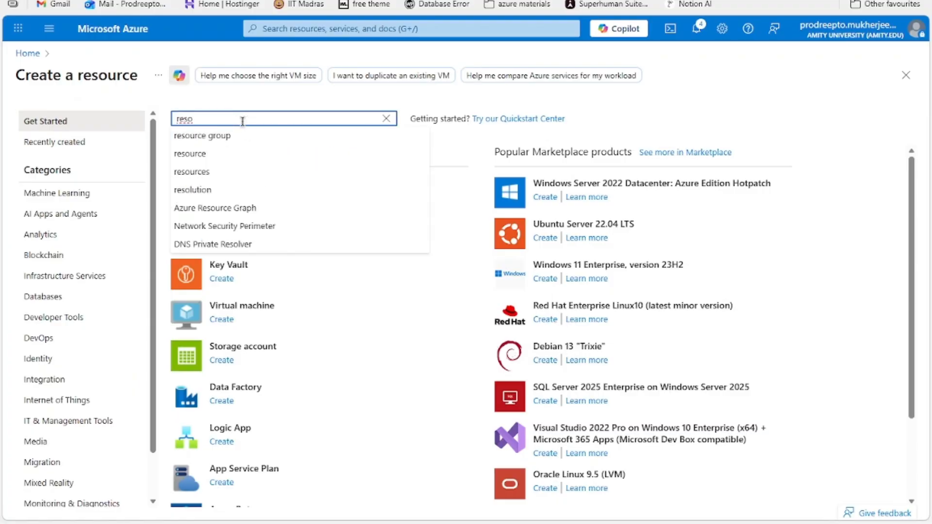
{"action": "left_click", "coordinate": [229, 138]}
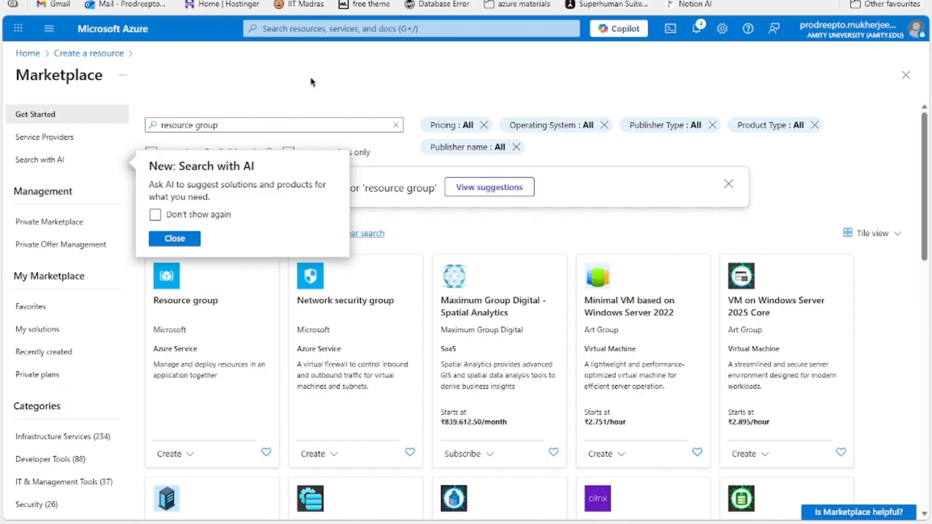
{"action": "key", "text": "alt+Tab"}
{"action": "key", "text": "alt+Tab"}
{"action": "left_click", "coordinate": [183, 239]}
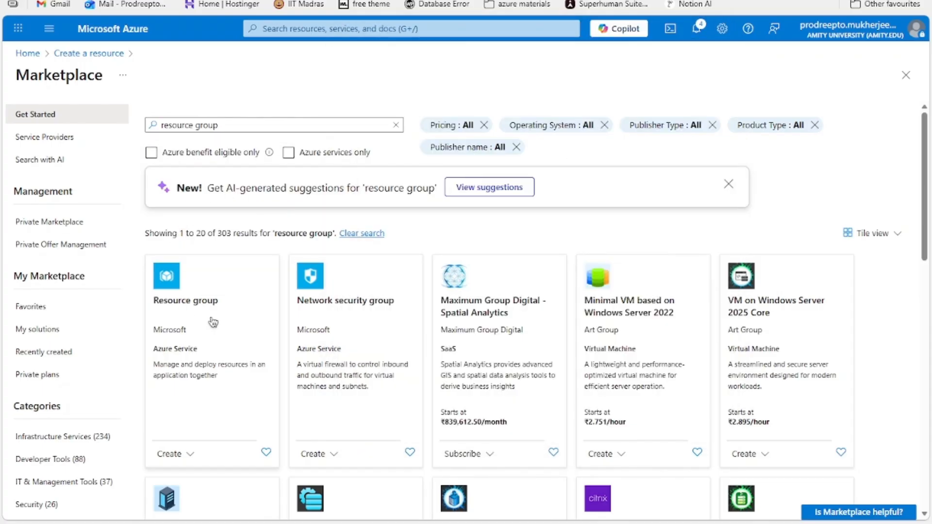
Step: Open the Resource group offer under the Azure for Students subscription and start creating one
{"action": "left_click", "coordinate": [214, 290]}
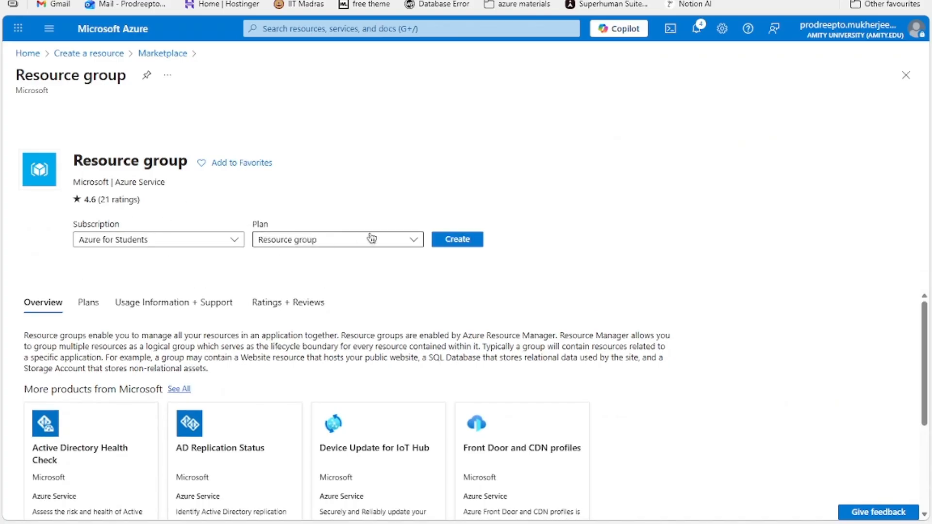
{"action": "left_click", "coordinate": [203, 243]}
{"action": "left_click", "coordinate": [311, 243]}
{"action": "left_click", "coordinate": [311, 256]}
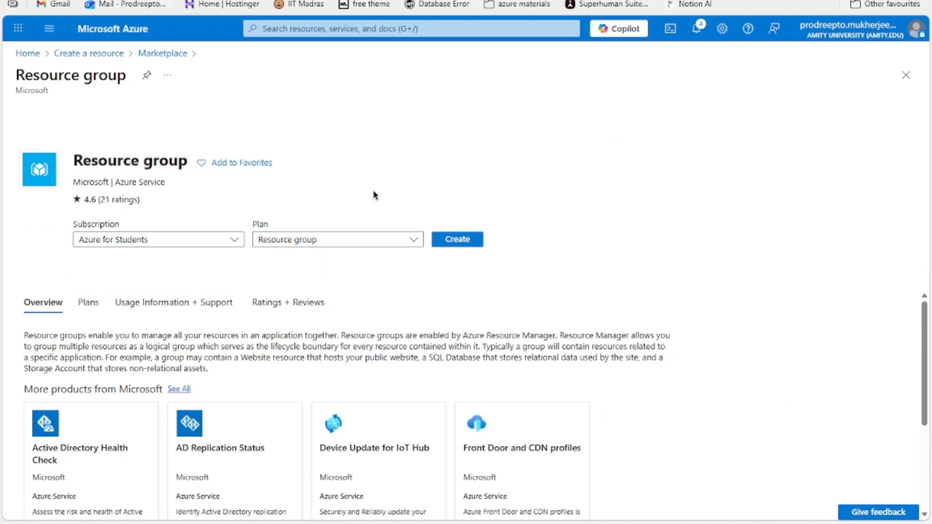
{"action": "left_click", "coordinate": [462, 241]}
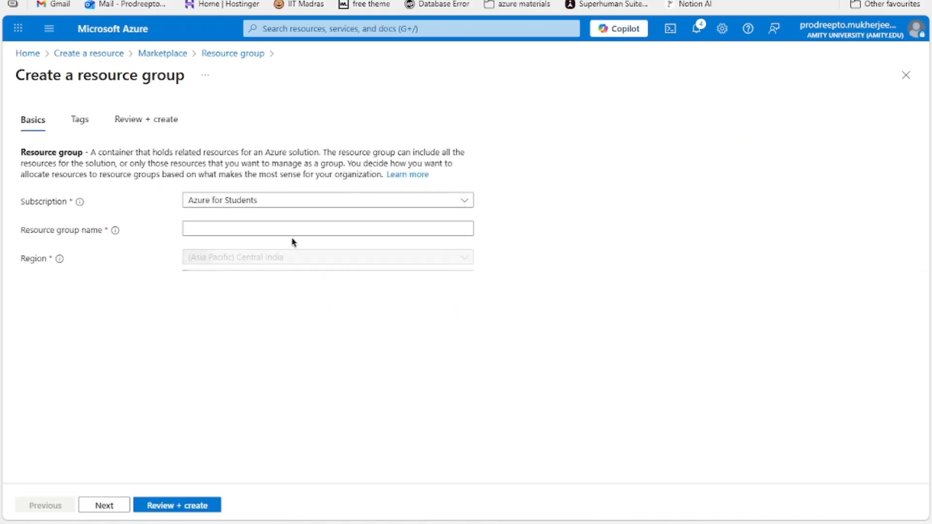
Step: Create a resource group named rg-uaen in the (Middle East) UAE North region
{"action": "left_click", "coordinate": [228, 225]}
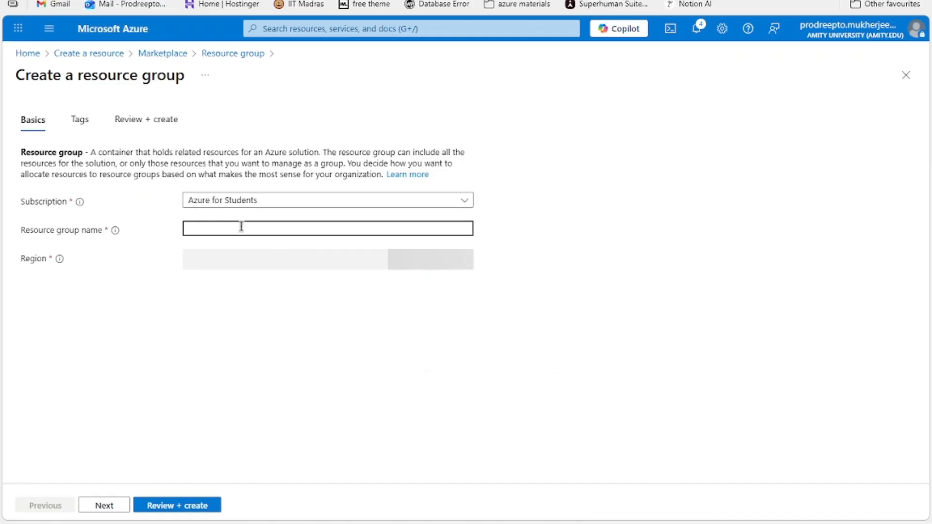
{"action": "type", "text": "rg"}
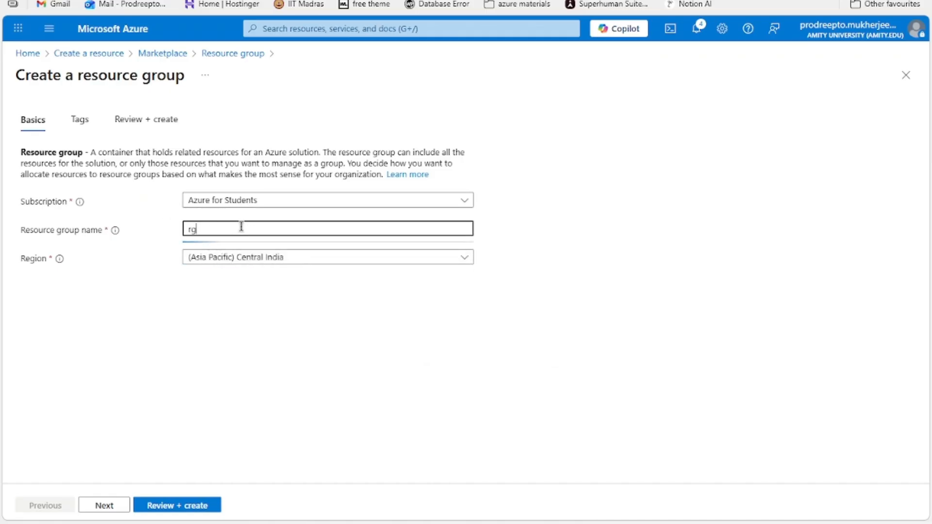
{"action": "type", "text": "-uaen"}
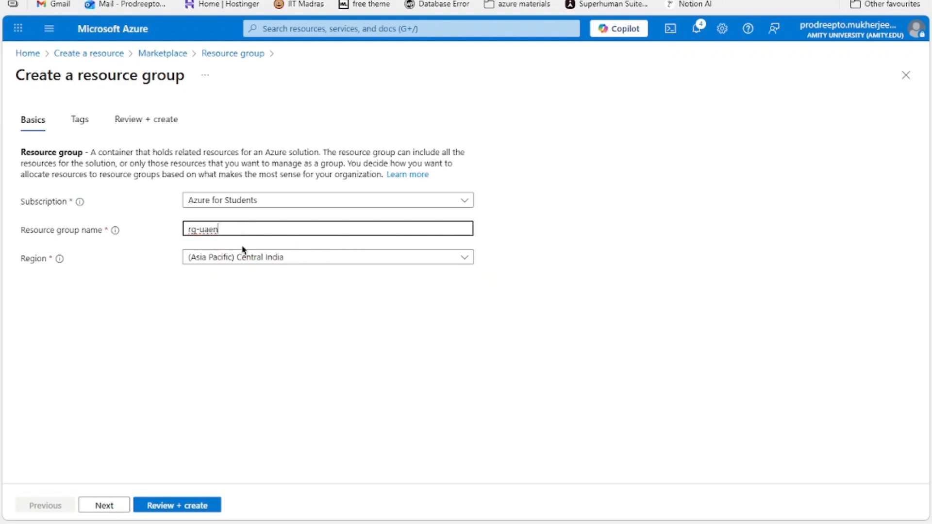
{"action": "left_click", "coordinate": [250, 261]}
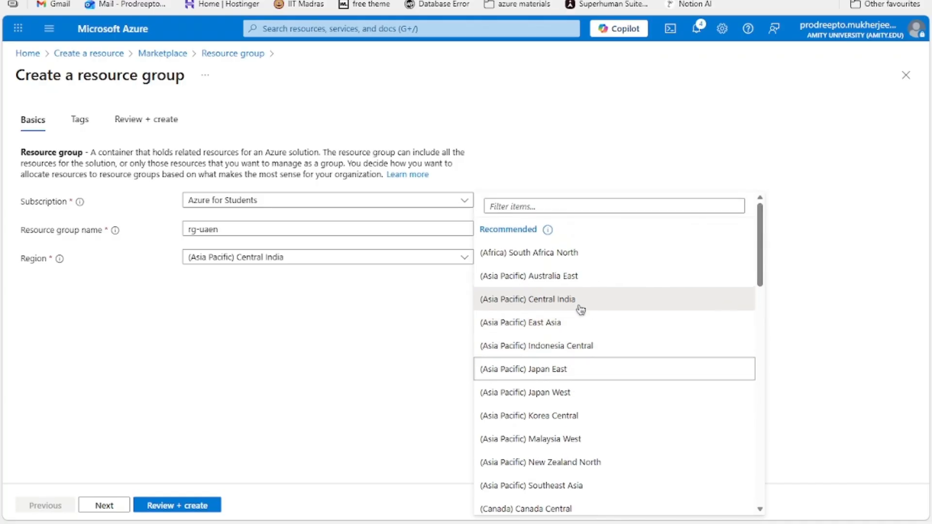
{"action": "scroll", "coordinate": [561, 326], "scroll_direction": "down", "scroll_amount": 5}
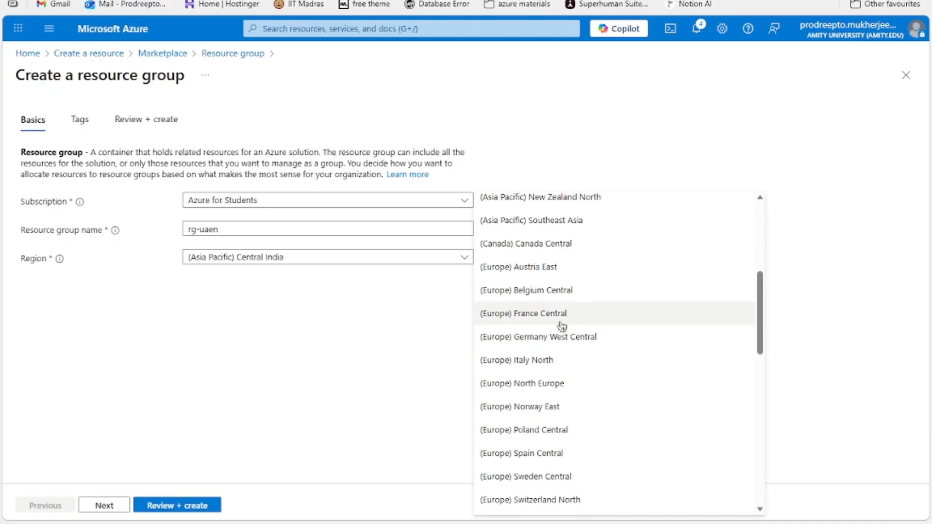
{"action": "scroll", "coordinate": [589, 291], "scroll_direction": "up", "scroll_amount": 2}
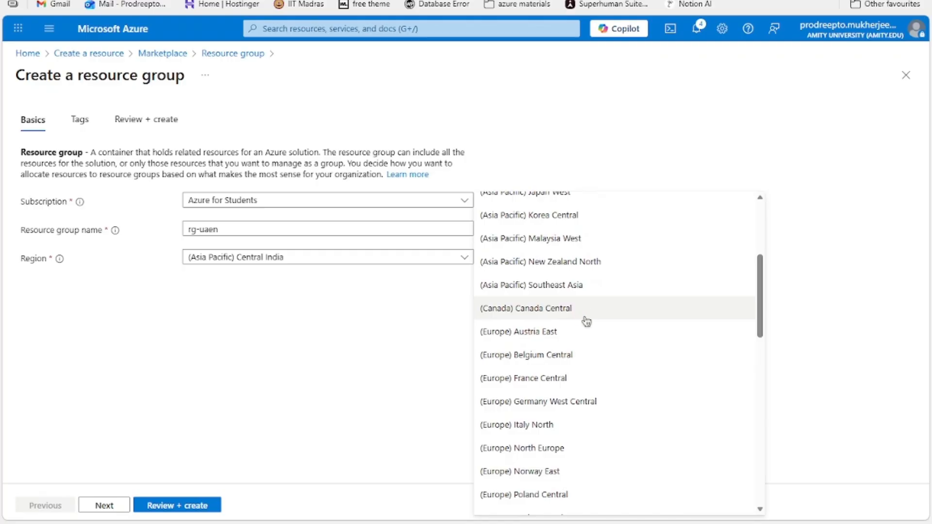
{"action": "scroll", "coordinate": [583, 315], "scroll_direction": "up", "scroll_amount": 4}
{"action": "scroll", "coordinate": [602, 318], "scroll_direction": "up", "scroll_amount": 3}
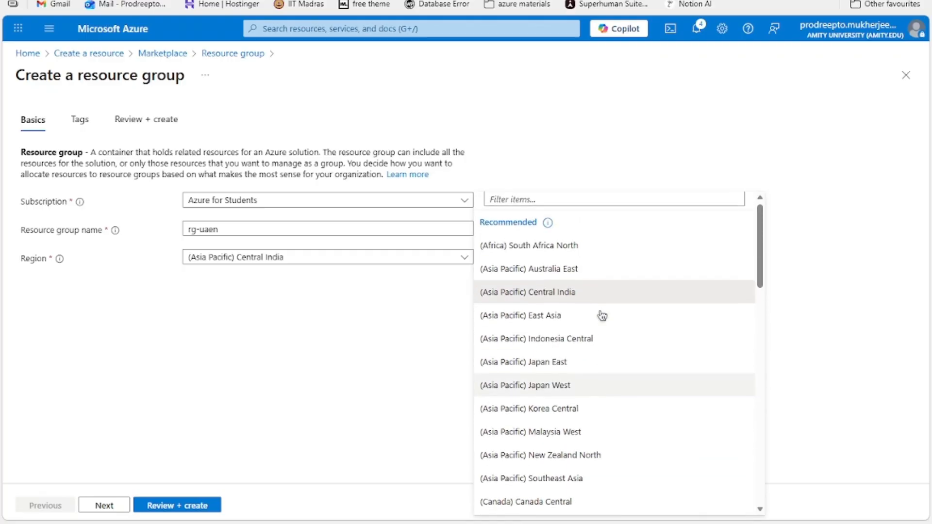
{"action": "scroll", "coordinate": [615, 247], "scroll_direction": "down", "scroll_amount": 4}
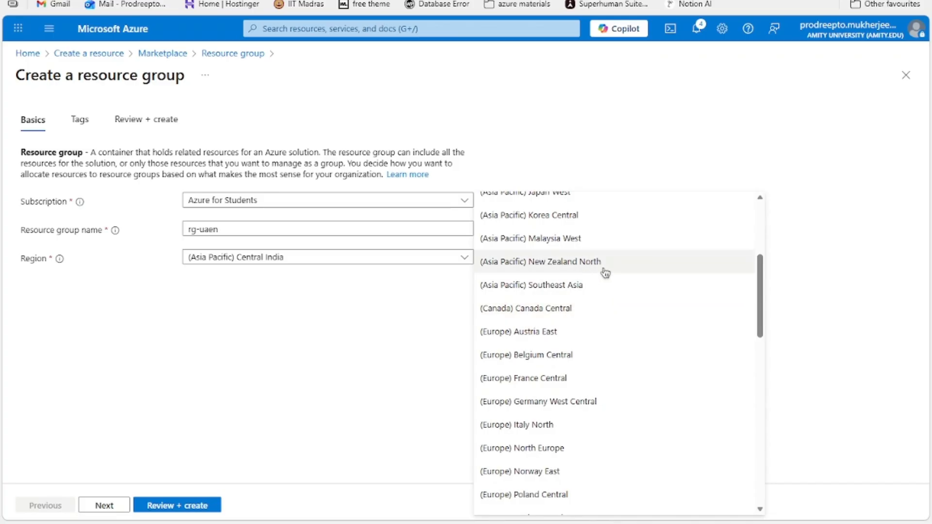
{"action": "scroll", "coordinate": [587, 330], "scroll_direction": "down", "scroll_amount": 6}
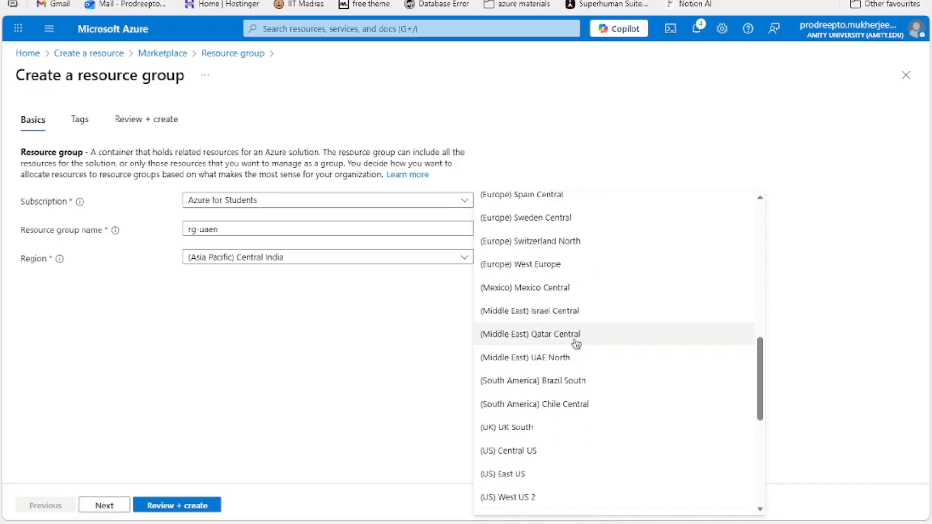
{"action": "left_click", "coordinate": [551, 359]}
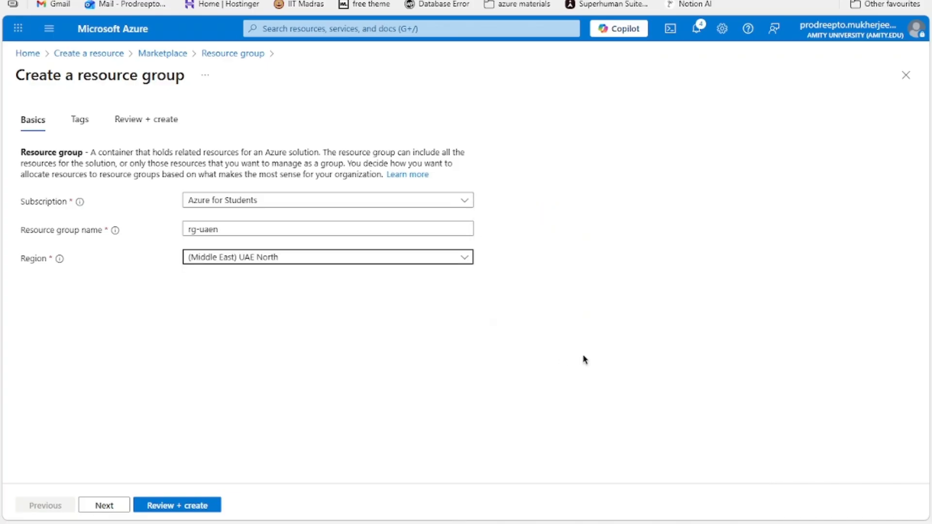
{"action": "left_click", "coordinate": [189, 506]}
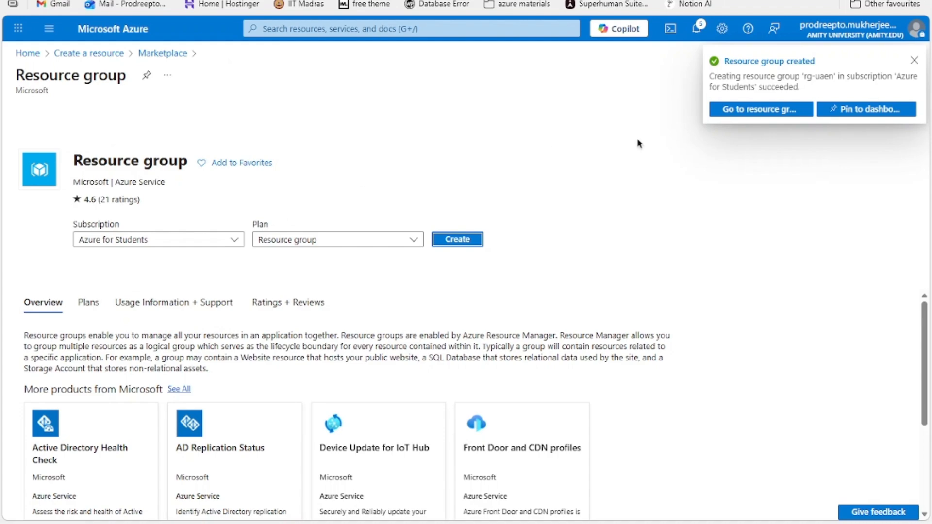
Step: Open the rg-uaen resource group, start creating a resource there and search the Marketplace for virtual networks
{"action": "left_click", "coordinate": [757, 62]}
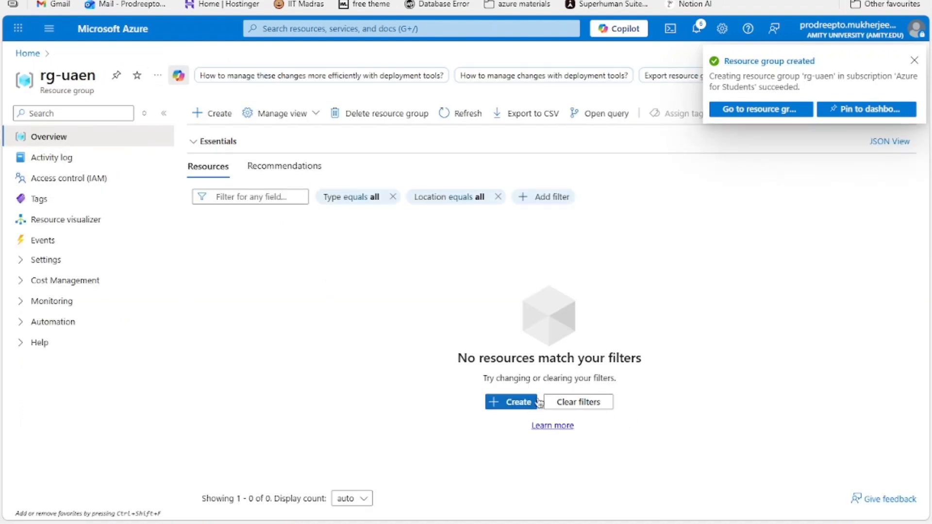
{"action": "left_click", "coordinate": [507, 402]}
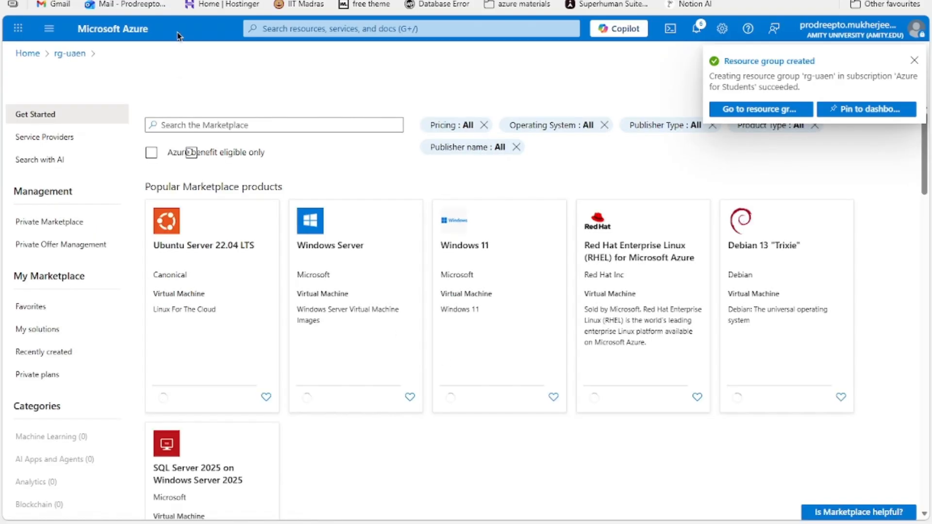
{"action": "type", "text": "virtual"}
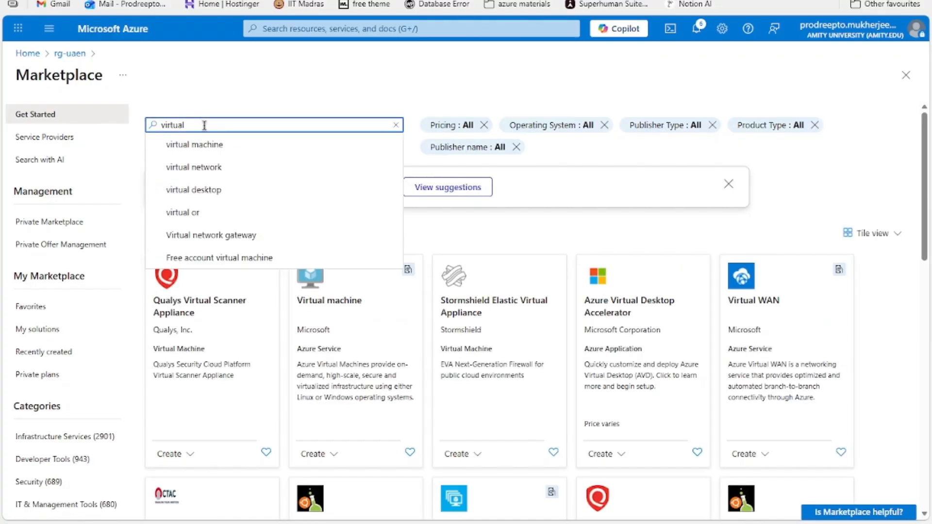
{"action": "type", "text": " netw"}
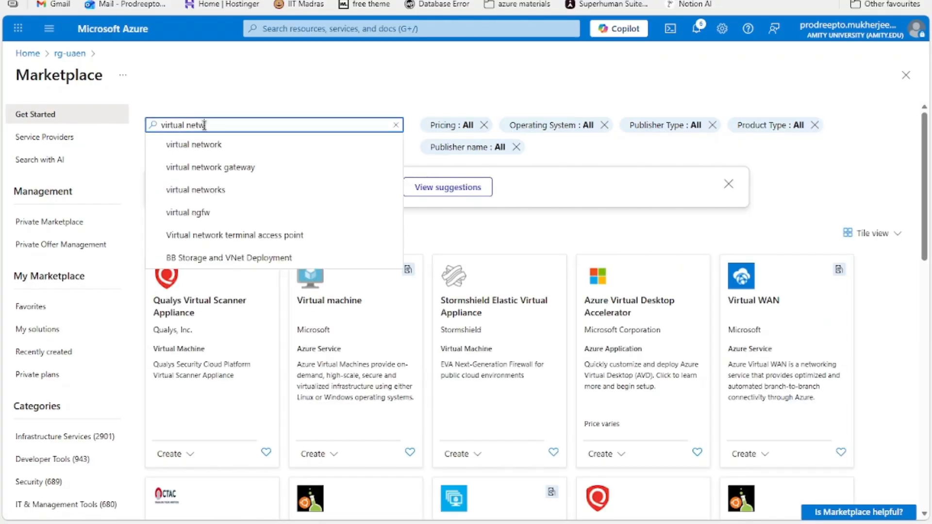
{"action": "type", "text": "orks"}
{"action": "key", "text": "Return"}
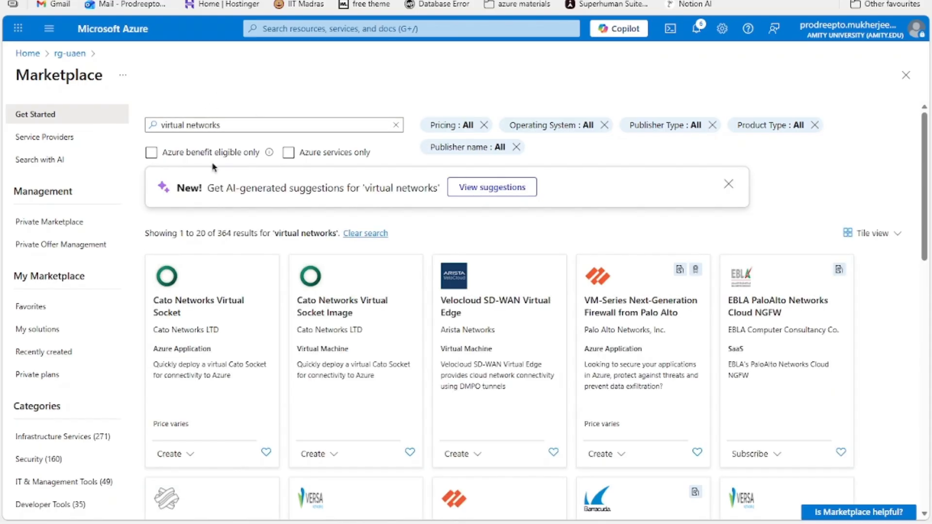
{"action": "scroll", "coordinate": [657, 309], "scroll_direction": "down", "scroll_amount": 4}
{"action": "scroll", "coordinate": [657, 309], "scroll_direction": "up", "scroll_amount": 2}
{"action": "scroll", "coordinate": [333, 336], "scroll_direction": "down", "scroll_amount": 3}
{"action": "scroll", "coordinate": [333, 337], "scroll_direction": "up", "scroll_amount": 4}
Step: Open the Virtual networks service from the recent services and start creating a virtual network
{"action": "left_click", "coordinate": [335, 30]}
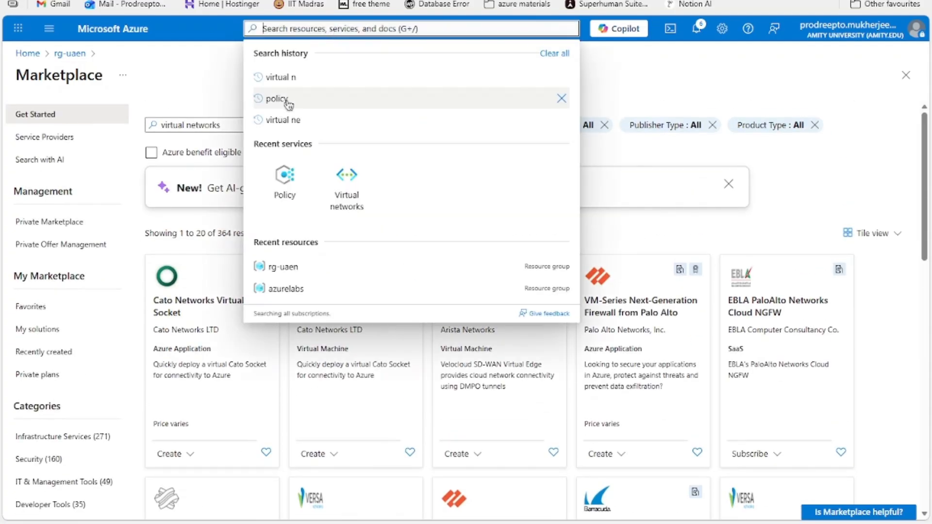
{"action": "left_click", "coordinate": [348, 179]}
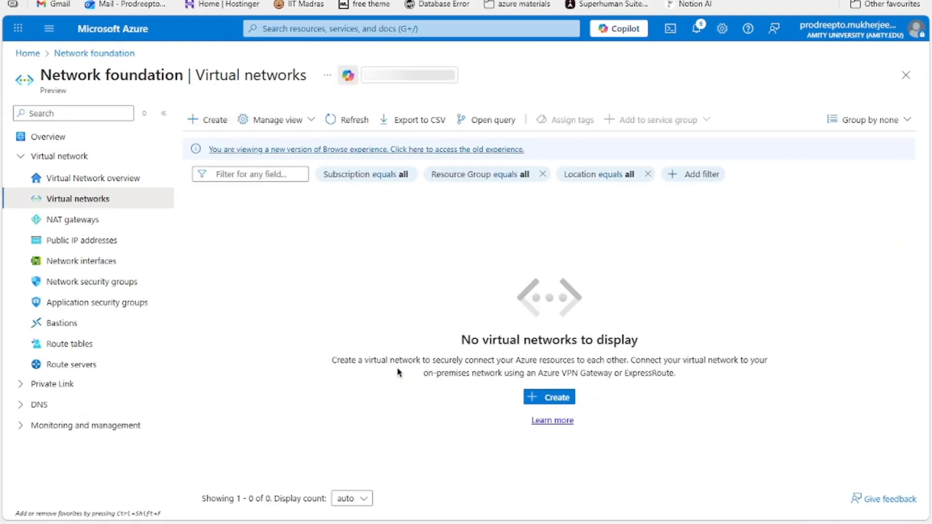
{"action": "left_click", "coordinate": [547, 400]}
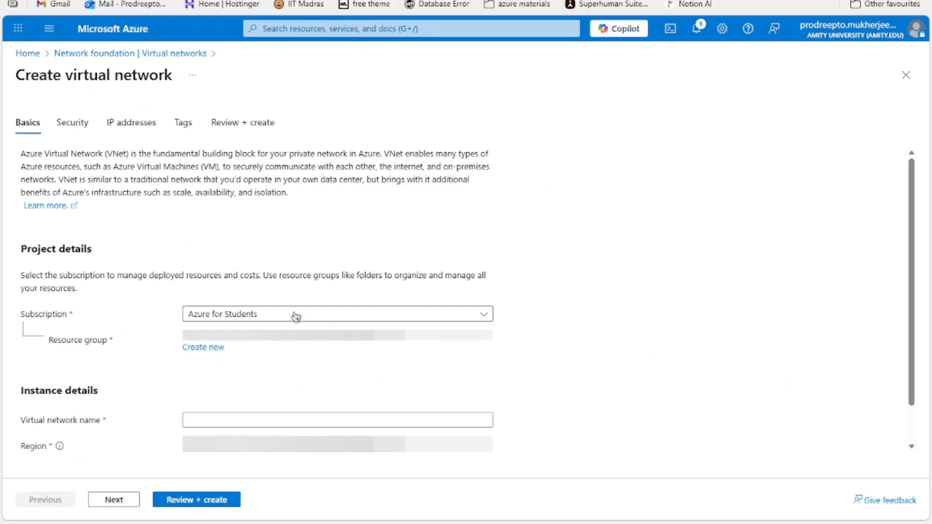
Step: Select rg-uaen as the resource group for the new virtual network
{"action": "scroll", "coordinate": [228, 343], "scroll_direction": "down", "scroll_amount": 1}
{"action": "left_click", "coordinate": [243, 300]}
{"action": "left_click", "coordinate": [245, 298]}
{"action": "left_click", "coordinate": [225, 297]}
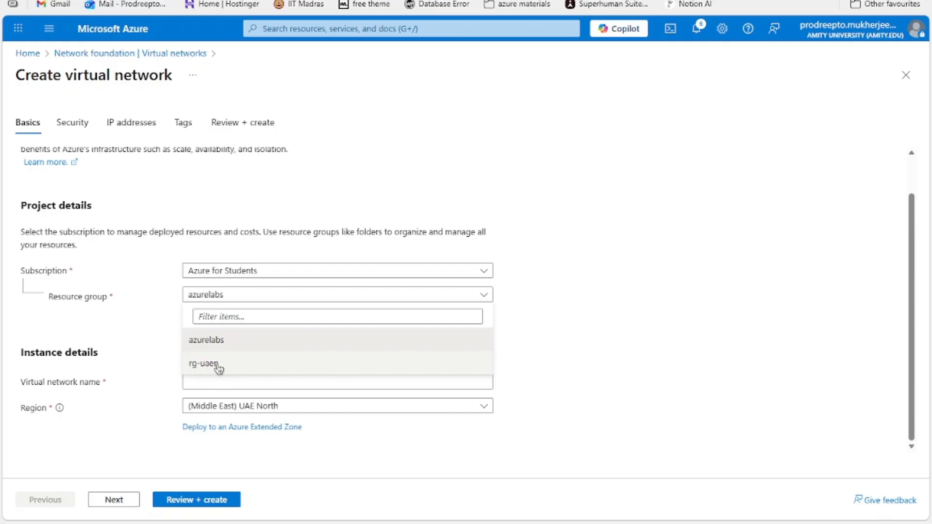
{"action": "left_click", "coordinate": [233, 366]}
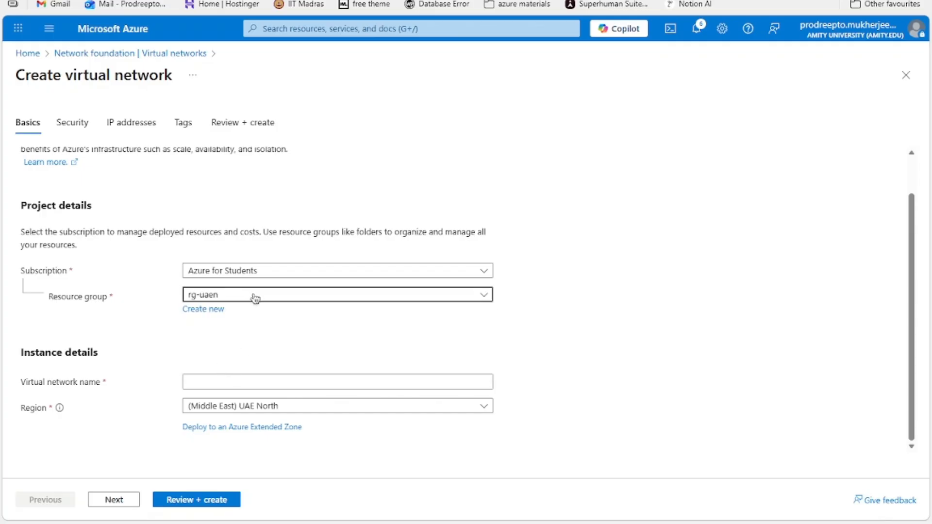
Step: Name the virtual network nic-uaen in (Middle East) UAE North, then review and create it
{"action": "left_click", "coordinate": [238, 386]}
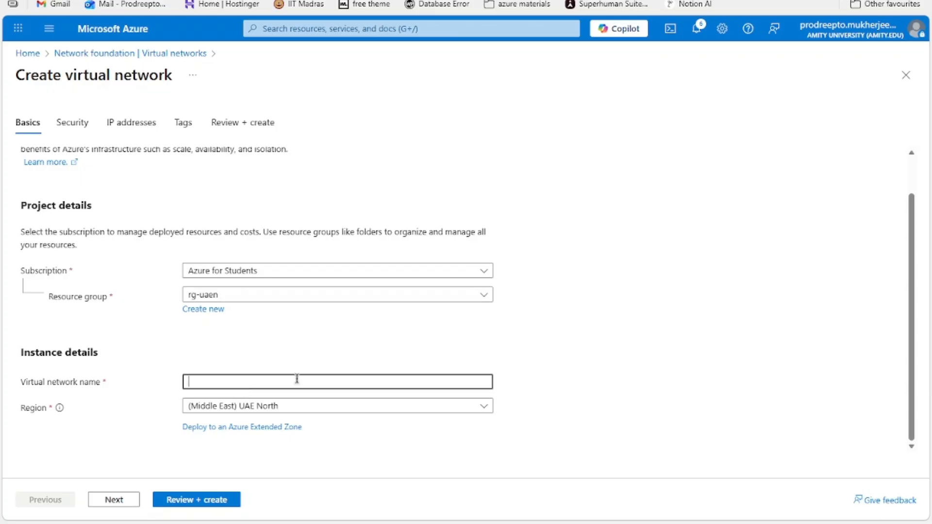
{"action": "type", "text": "nic-uaen"}
{"action": "left_click", "coordinate": [169, 440]}
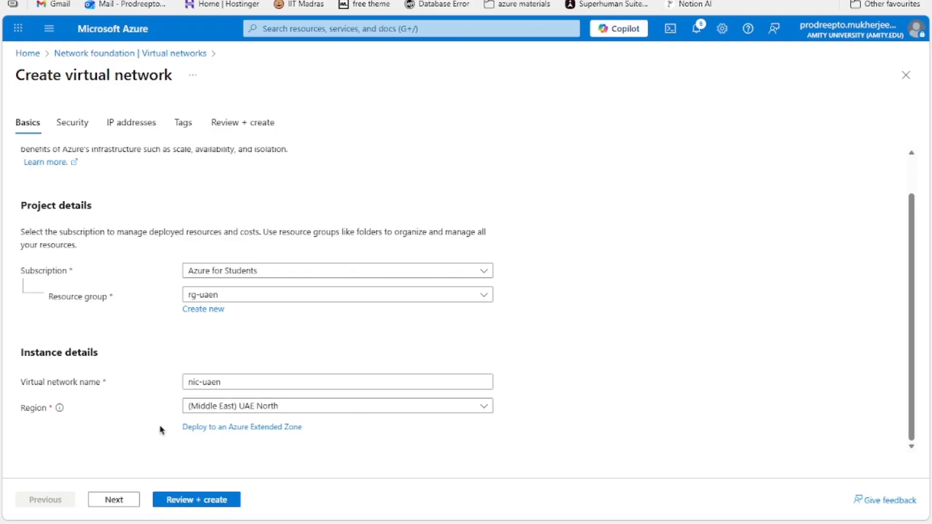
{"action": "left_click", "coordinate": [216, 499]}
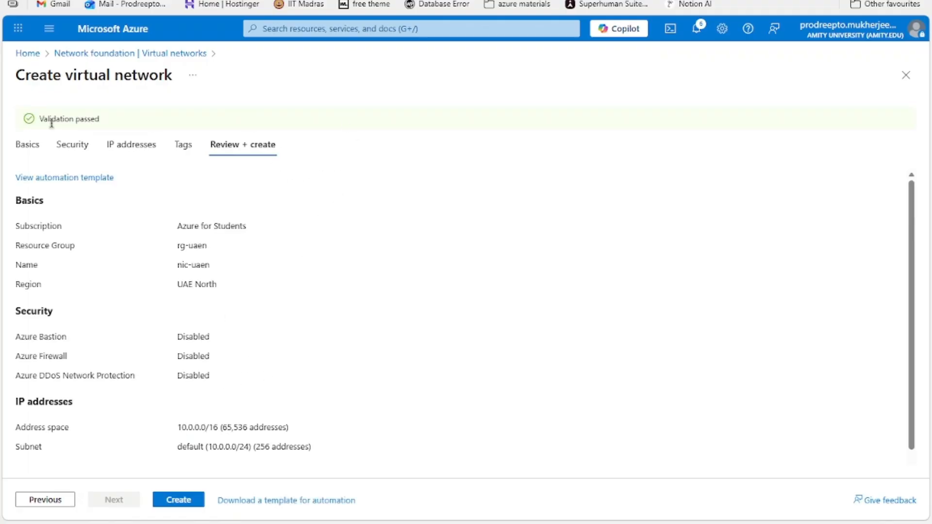
{"action": "left_click", "coordinate": [175, 502]}
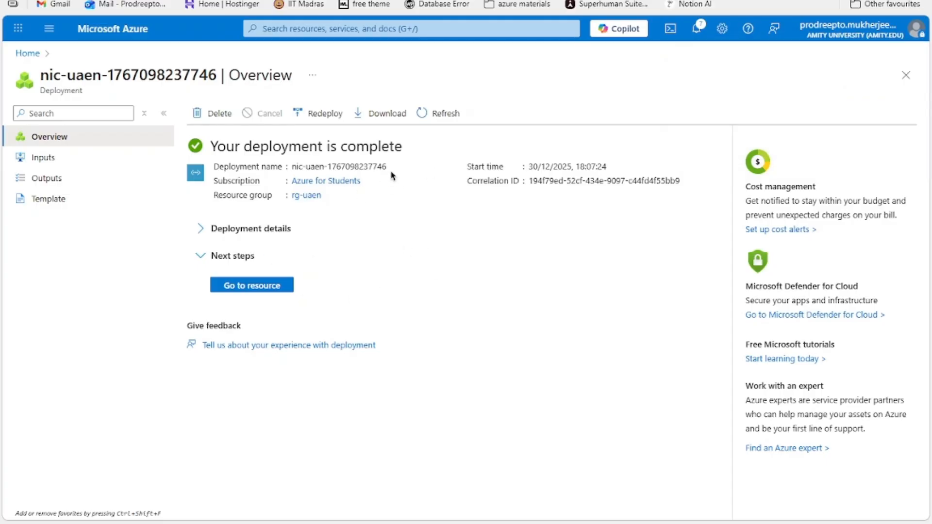
Step: Return from the completed deployment to the portal home page
{"action": "left_click_drag", "start_coordinate": [235, 146], "coordinate": [487, 159]}
{"action": "left_click", "coordinate": [103, 29]}
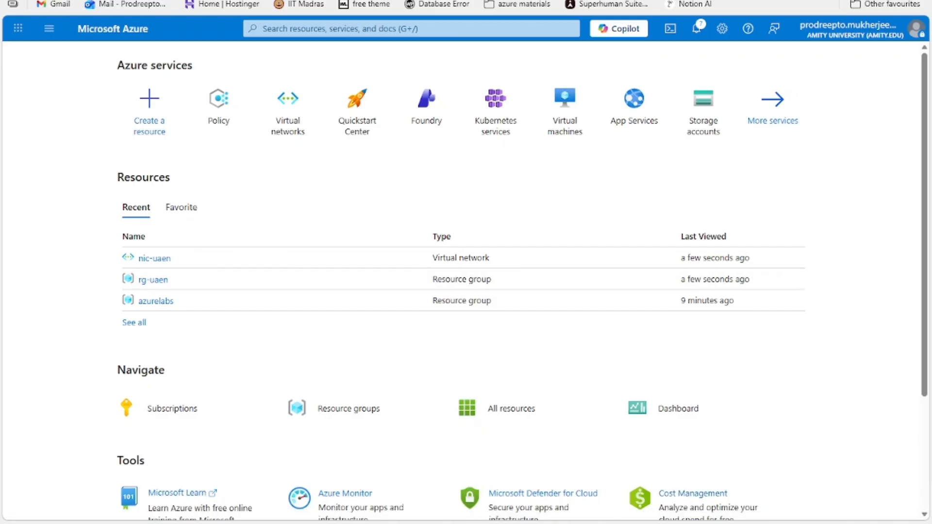
Step: Switch to Notepad, highlight the allowed-regions list, deselect it and return to the portal
{"action": "key", "text": "alt+Tab"}
{"action": "left_click", "coordinate": [650, 140]}
{"action": "left_click_drag", "start_coordinate": [616, 173], "coordinate": [319, 90]}
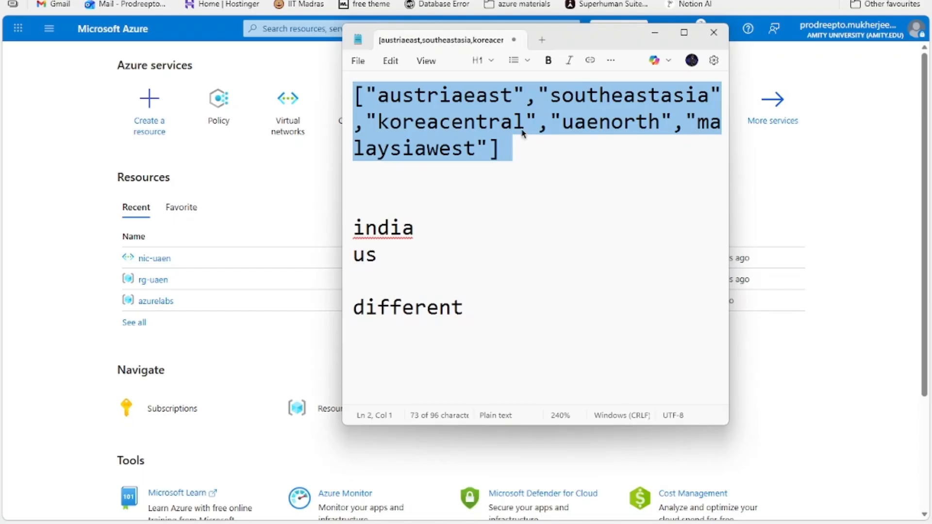
{"action": "left_click", "coordinate": [543, 151]}
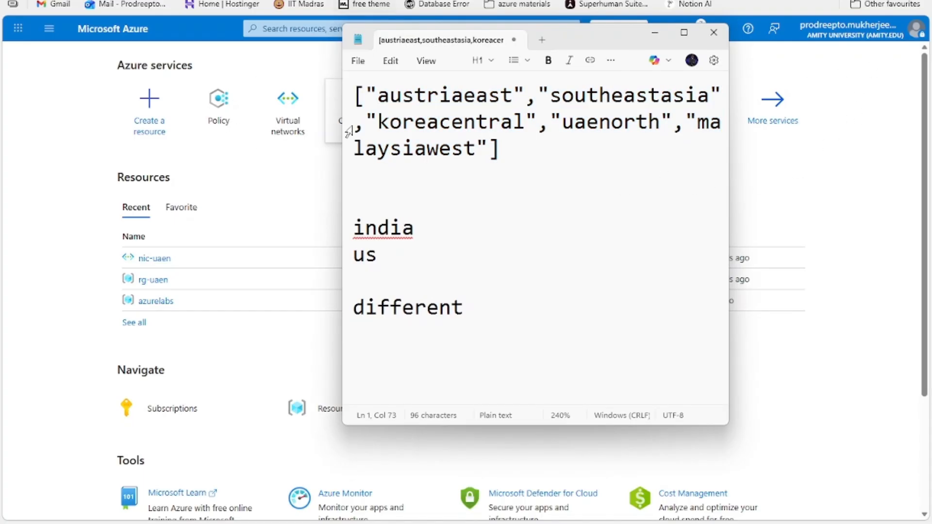
{"action": "left_click", "coordinate": [803, 183]}
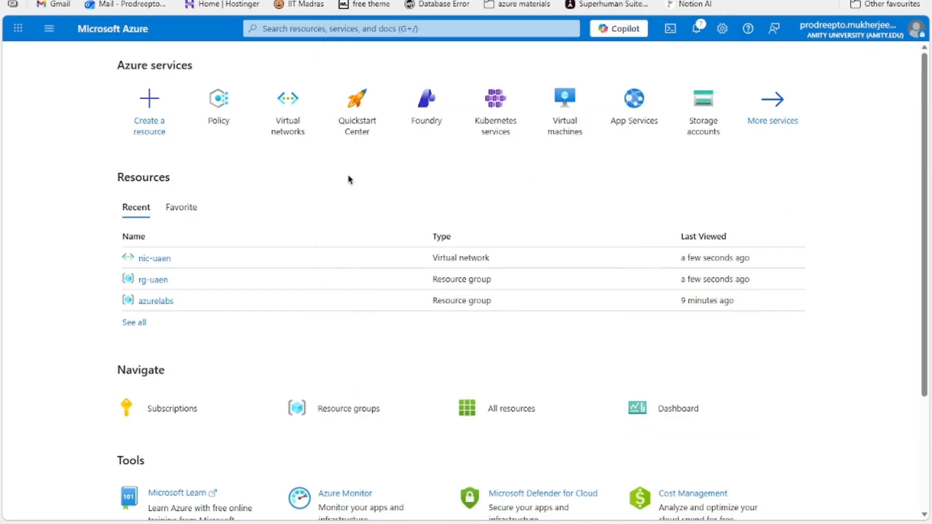
{"action": "scroll", "coordinate": [348, 181], "scroll_direction": "down", "scroll_amount": 2}
{"action": "scroll", "coordinate": [343, 182], "scroll_direction": "up", "scroll_amount": 2}
{"action": "scroll", "coordinate": [340, 183], "scroll_direction": "down", "scroll_amount": 2}
{"action": "scroll", "coordinate": [348, 182], "scroll_direction": "up", "scroll_amount": 2}
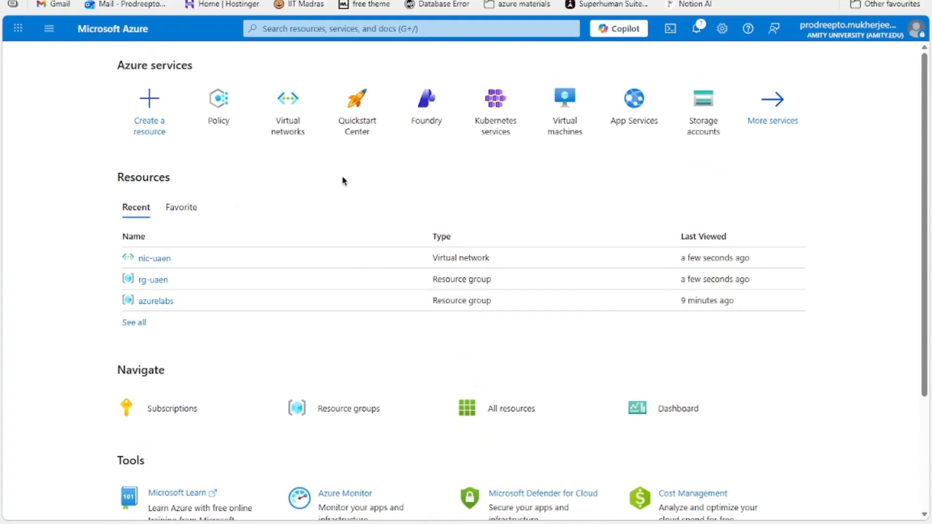